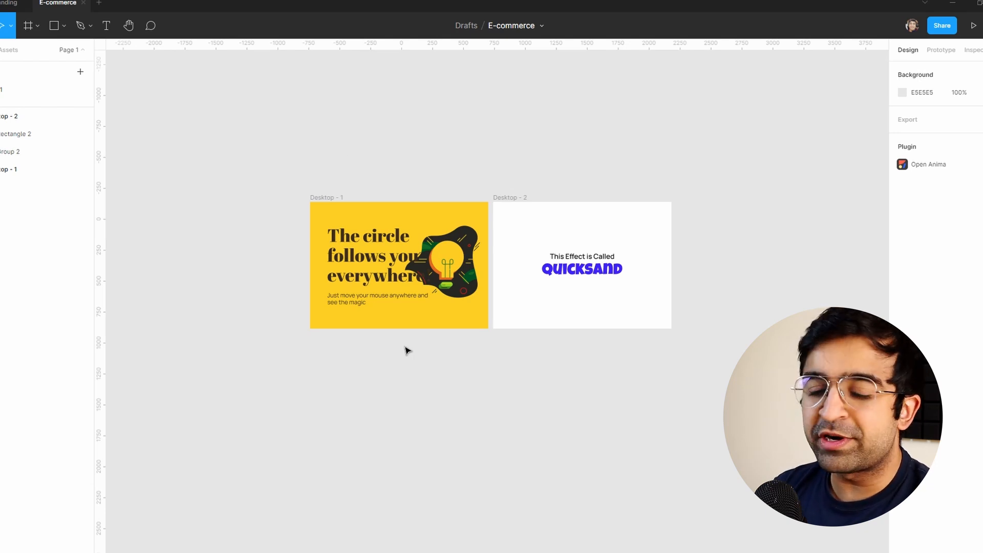
Examine the Desktop - 1 circle-follow design and the Desktop - 2 Quicksand design up close.
{"action": "scroll", "coordinate": [385, 259], "scroll_direction": "up", "scroll_amount": 5, "text": "ctrl"}
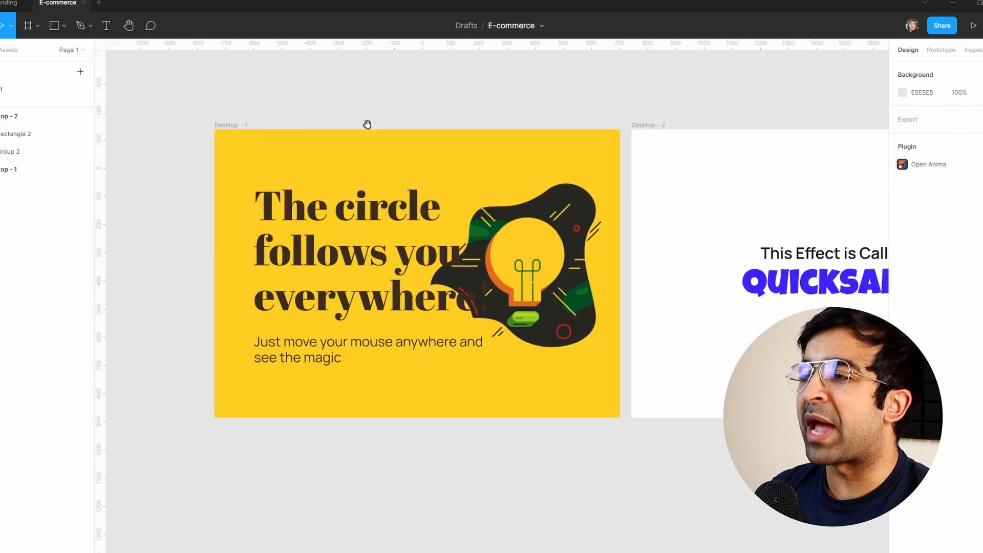
{"action": "middle_click_drag", "start_coordinate": [367, 127], "coordinate": [323, 139]}
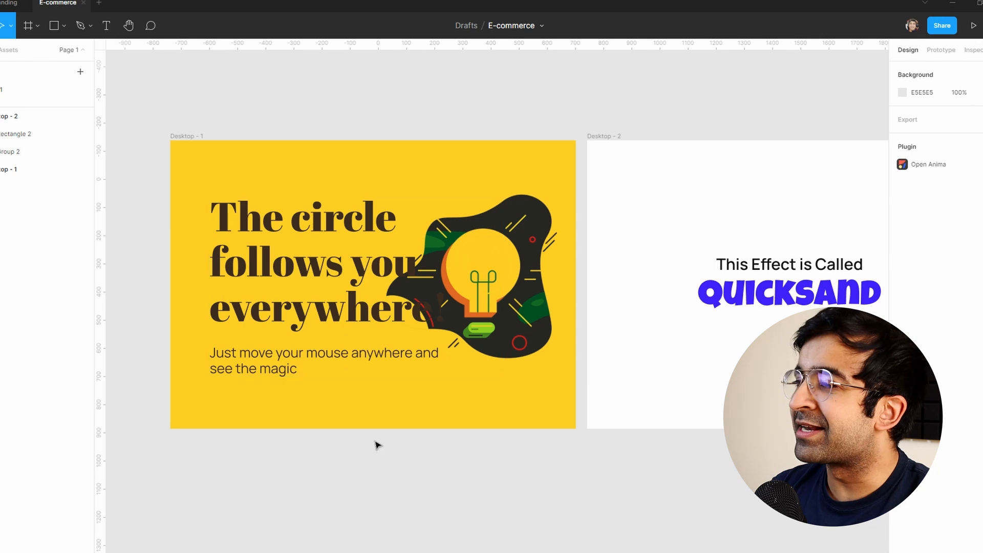
{"action": "scroll", "coordinate": [369, 410], "scroll_direction": "right", "scroll_amount": 10}
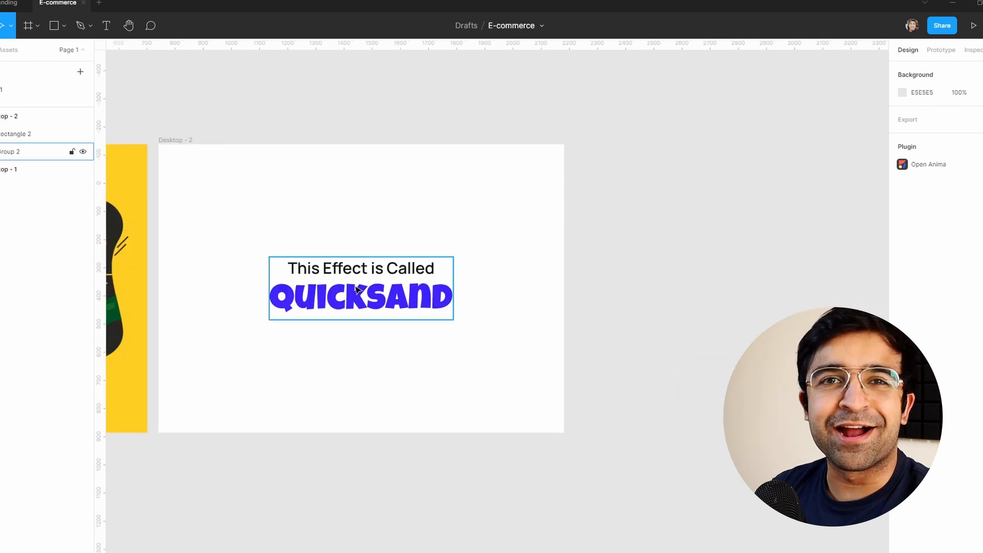
{"action": "middle_click_drag", "start_coordinate": [279, 415], "coordinate": [528, 408]}
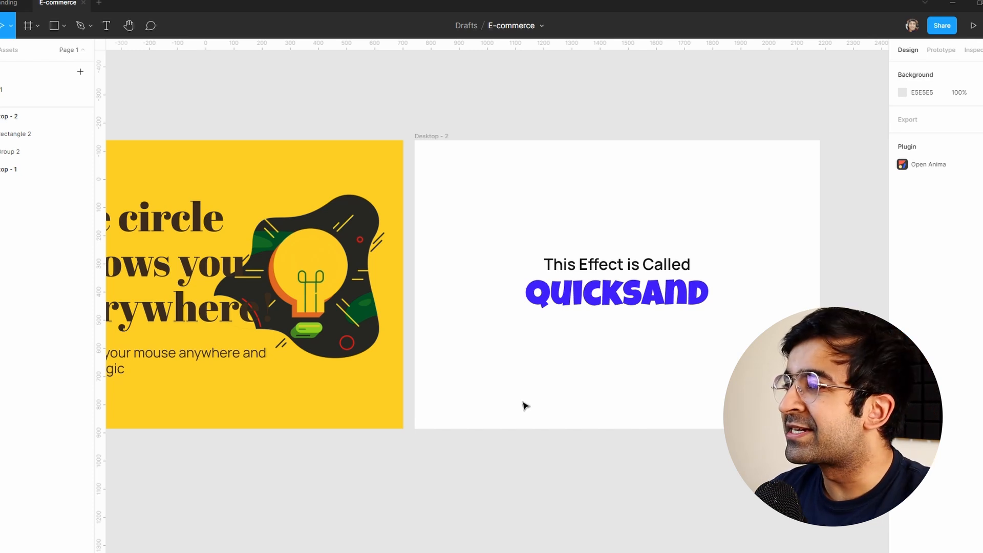
{"action": "middle_click_drag", "start_coordinate": [379, 437], "coordinate": [509, 467]}
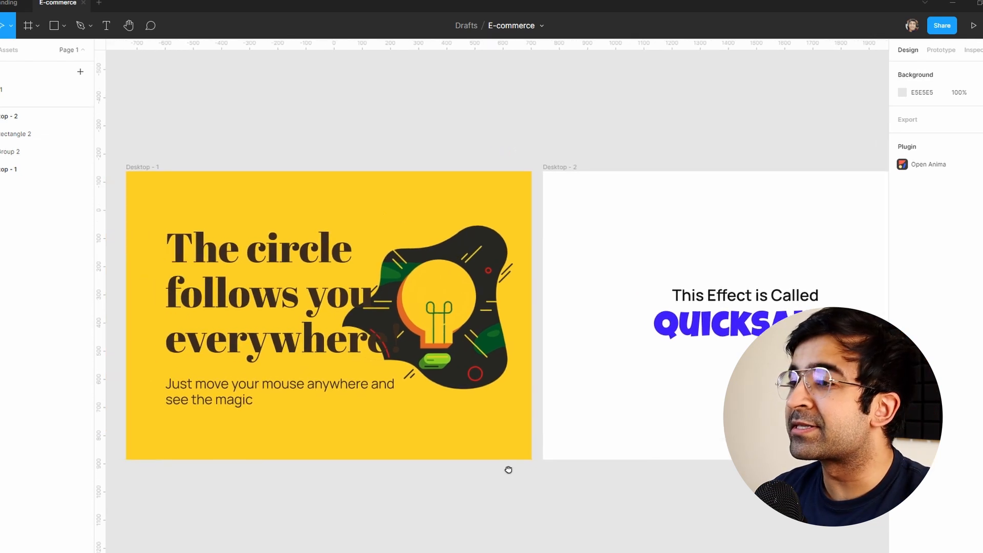
Switch to Spline in the browser and create a new file.
{"action": "left_click", "coordinate": [187, 404]}
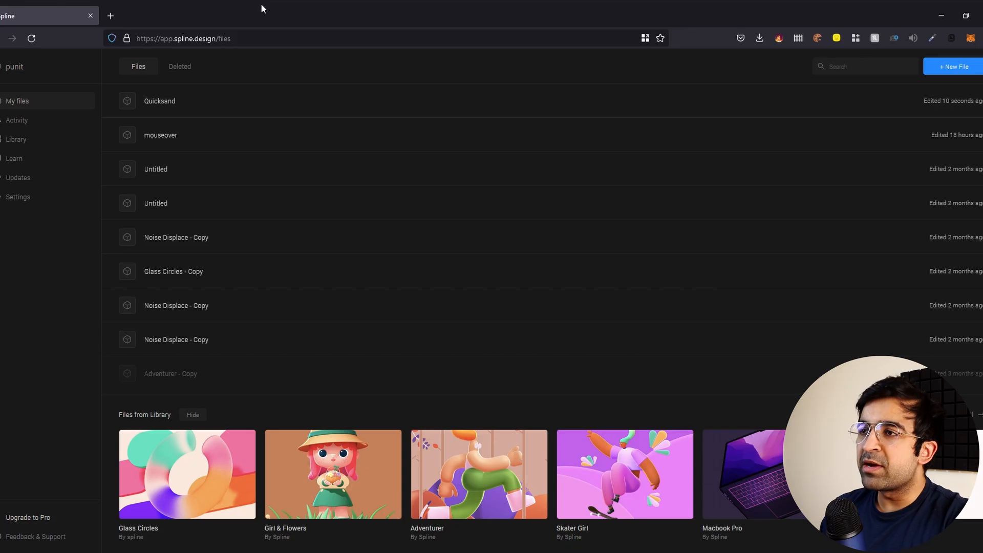
{"action": "left_click", "coordinate": [207, 41]}
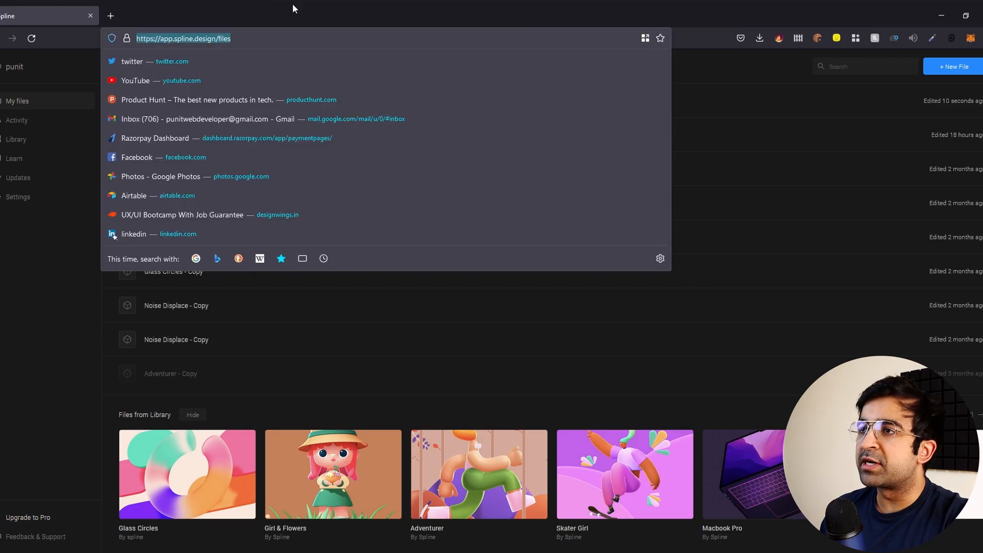
{"action": "key", "text": "Escape"}
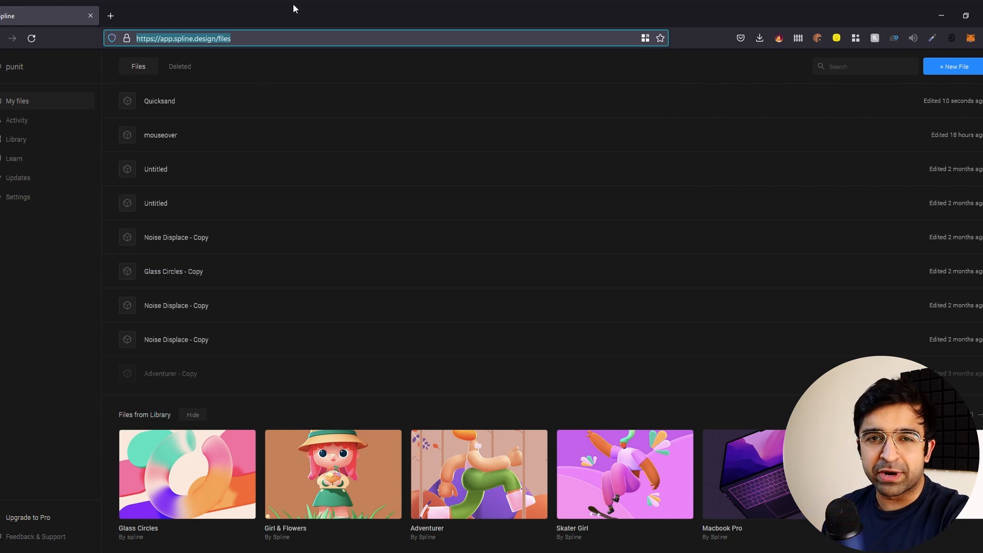
{"action": "left_click", "coordinate": [951, 64]}
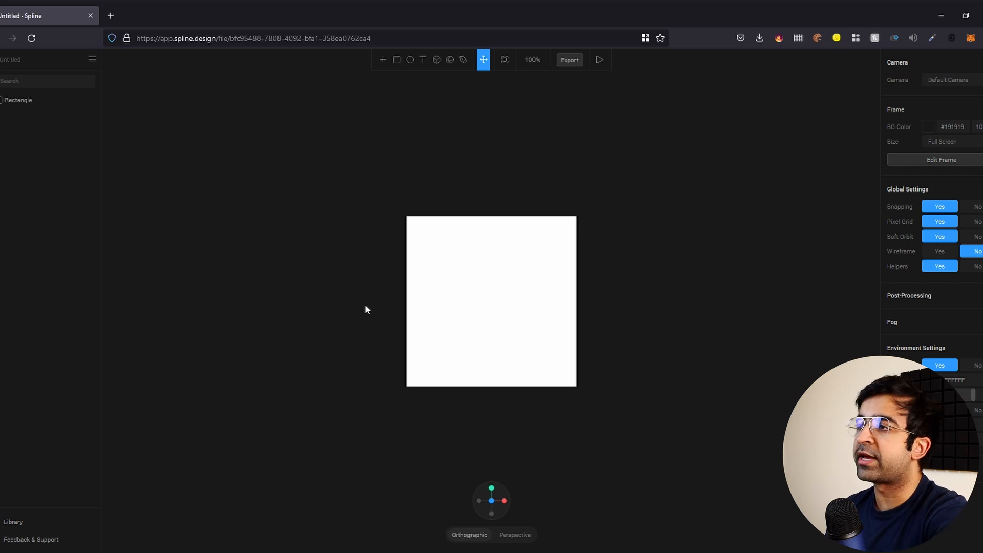
Delete the default rectangle and draw a circle about 202 × 202 in the upper-left part of the scene.
{"action": "left_click", "coordinate": [415, 307]}
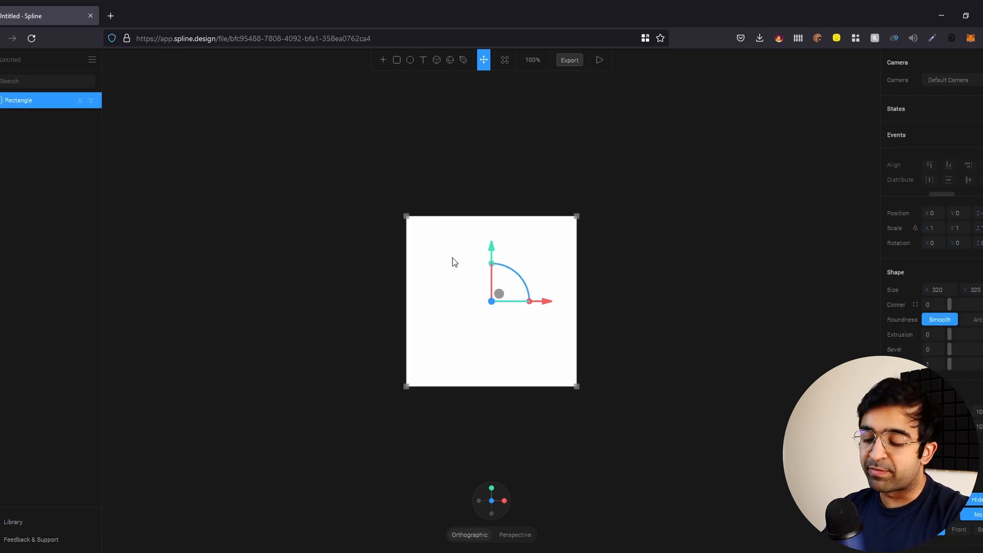
{"action": "key", "text": "Delete"}
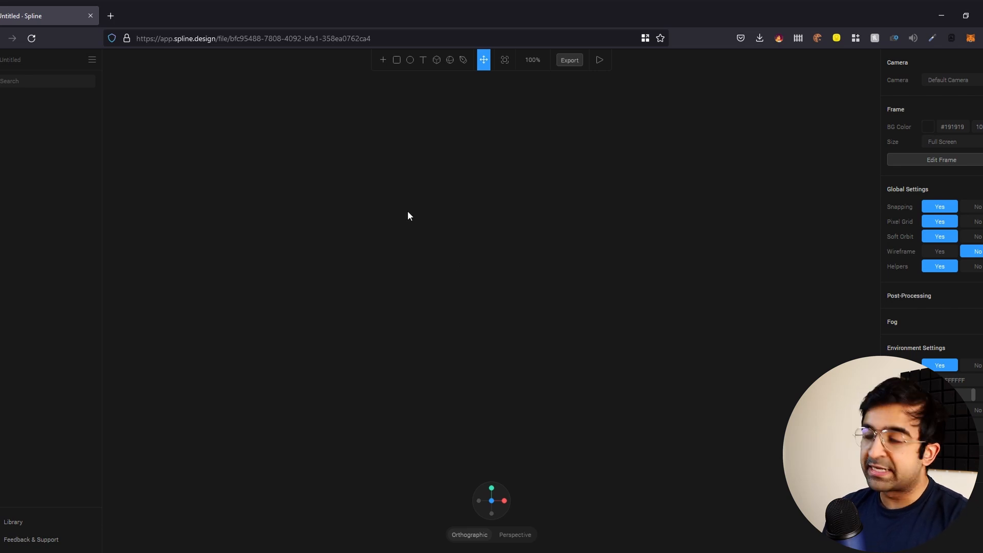
{"action": "key", "text": "o"}
{"action": "left_click_drag", "start_coordinate": [352, 200], "coordinate": [458, 307]}
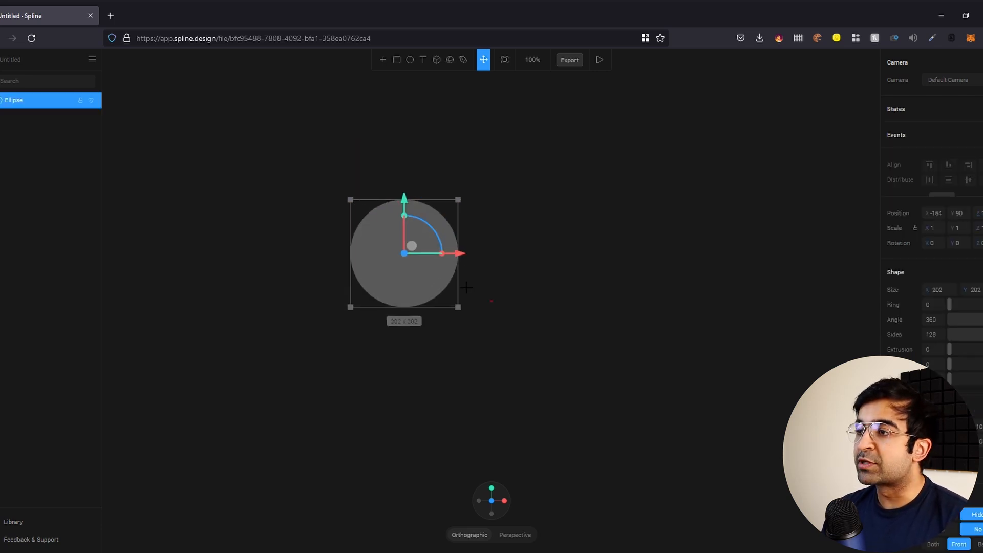
{"action": "left_click", "coordinate": [579, 284]}
{"action": "left_click", "coordinate": [450, 266]}
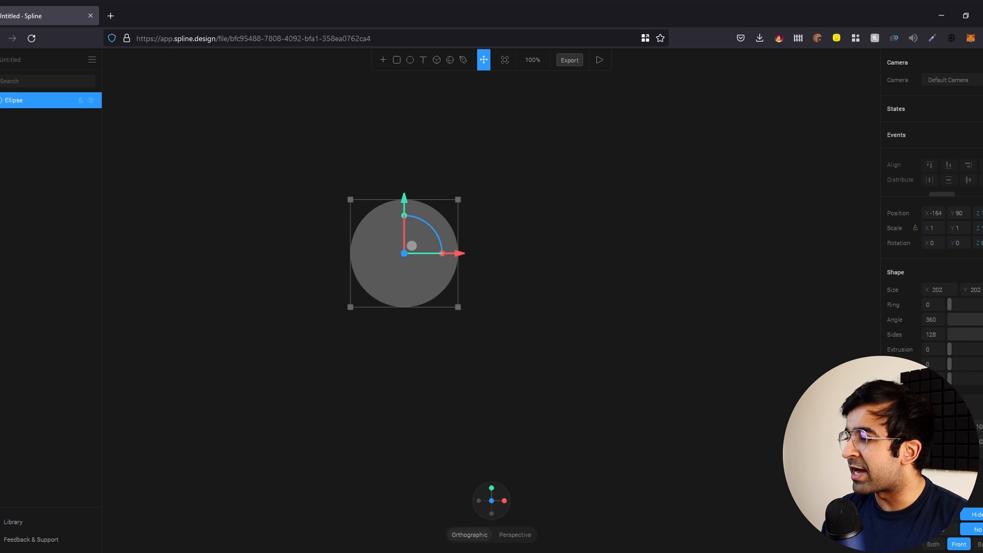
Change the circle's material colour to white.
{"action": "left_click", "coordinate": [933, 441]}
{"action": "left_click_drag", "start_coordinate": [917, 476], "coordinate": [891, 457]}
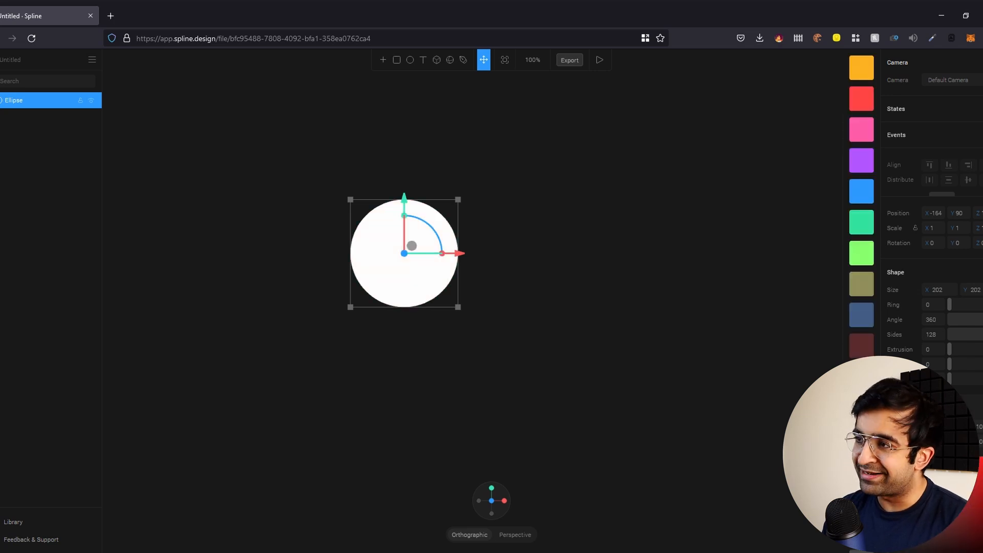
{"action": "left_click", "coordinate": [672, 337]}
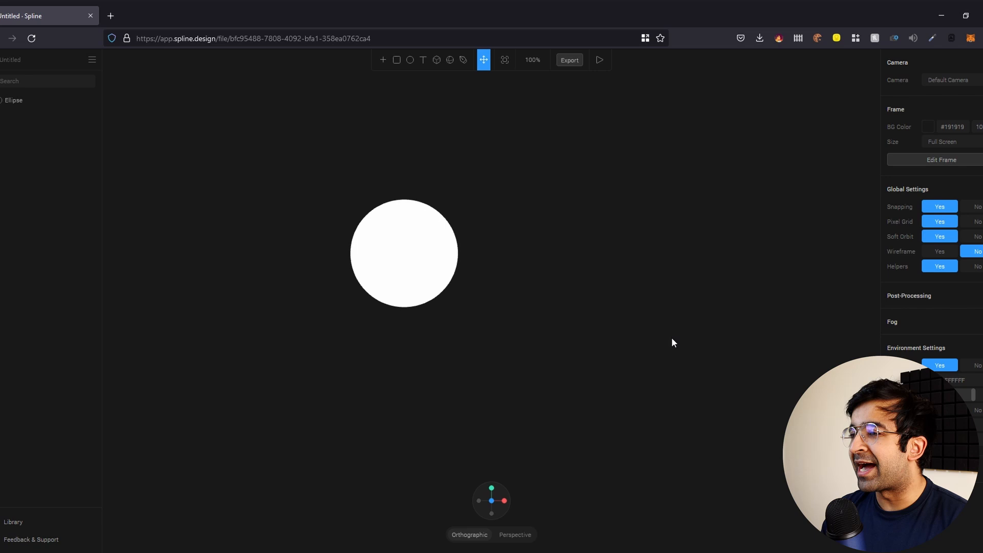
{"action": "left_click", "coordinate": [405, 261]}
{"action": "left_click", "coordinate": [710, 297]}
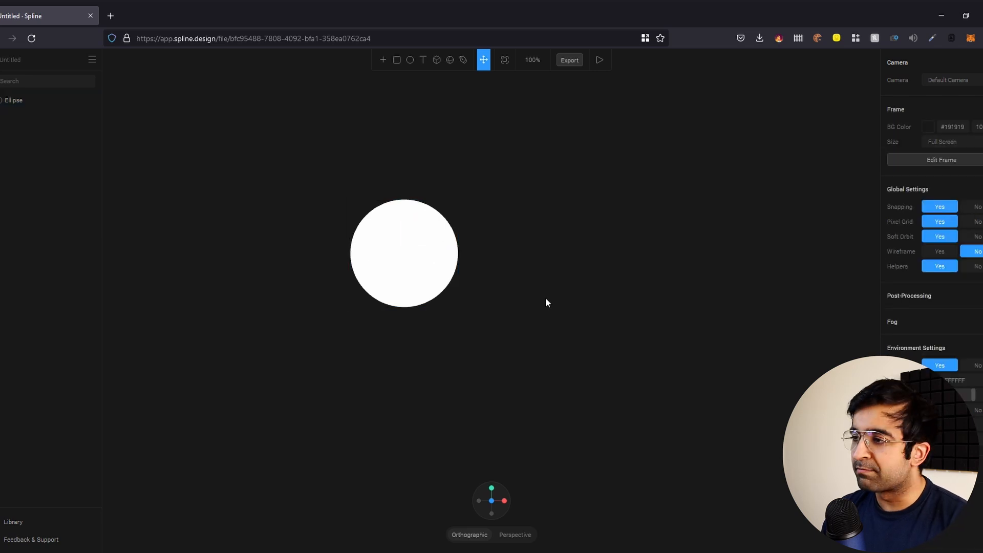
Shrink the white circle proportionally to about 107 × 107.
{"action": "left_click", "coordinate": [362, 261]}
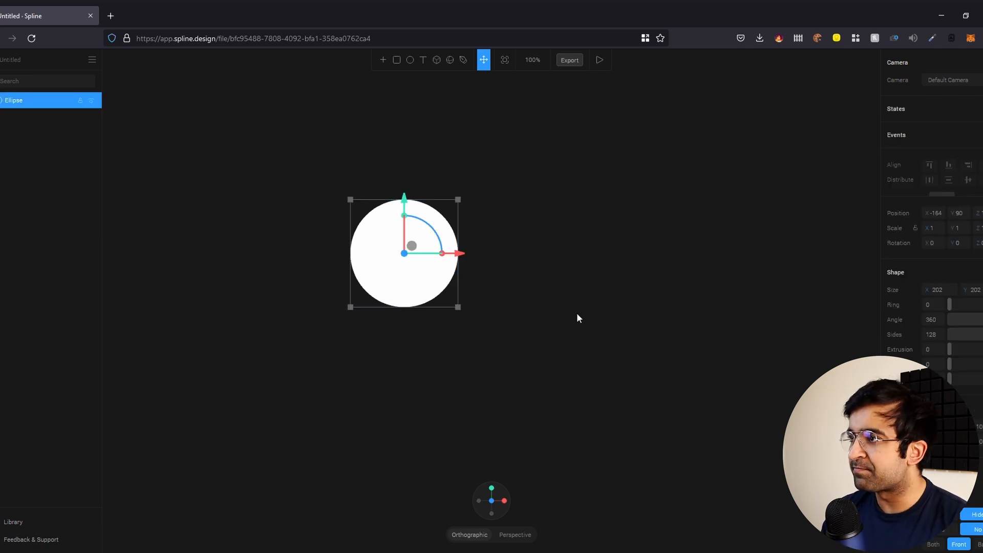
{"action": "left_click_drag", "start_coordinate": [458, 307], "coordinate": [407, 256]}
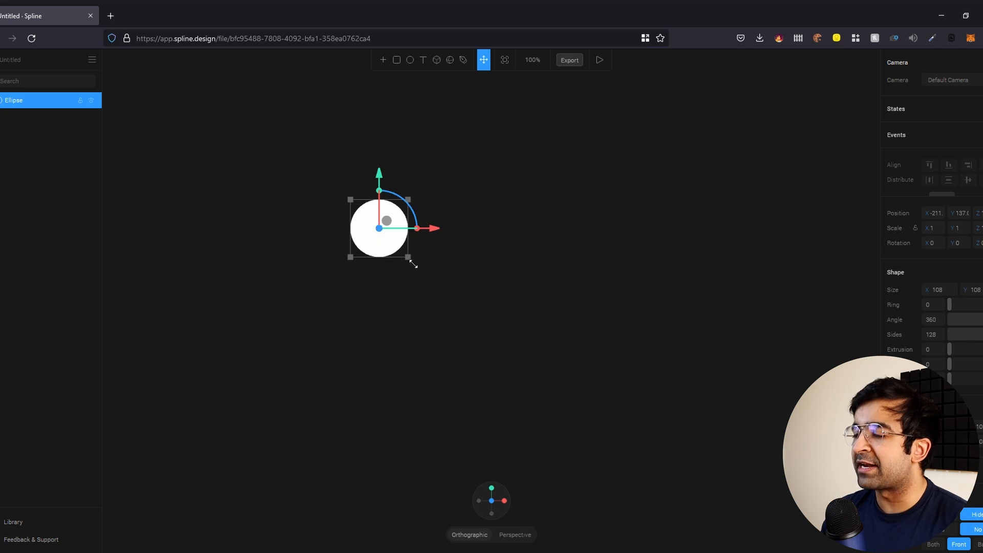
{"action": "left_click_drag", "start_coordinate": [413, 263], "coordinate": [398, 246]}
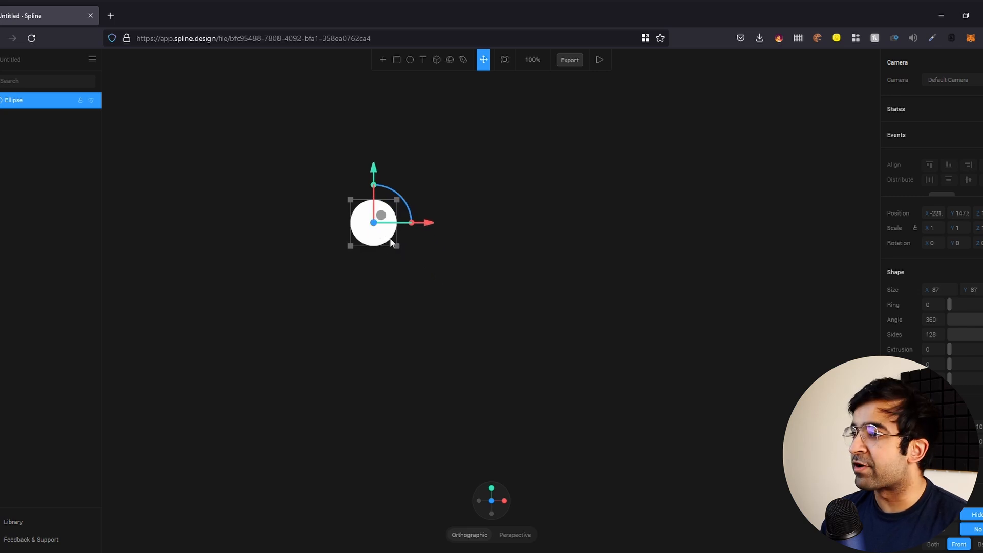
{"action": "left_click_drag", "start_coordinate": [397, 246], "coordinate": [407, 256]}
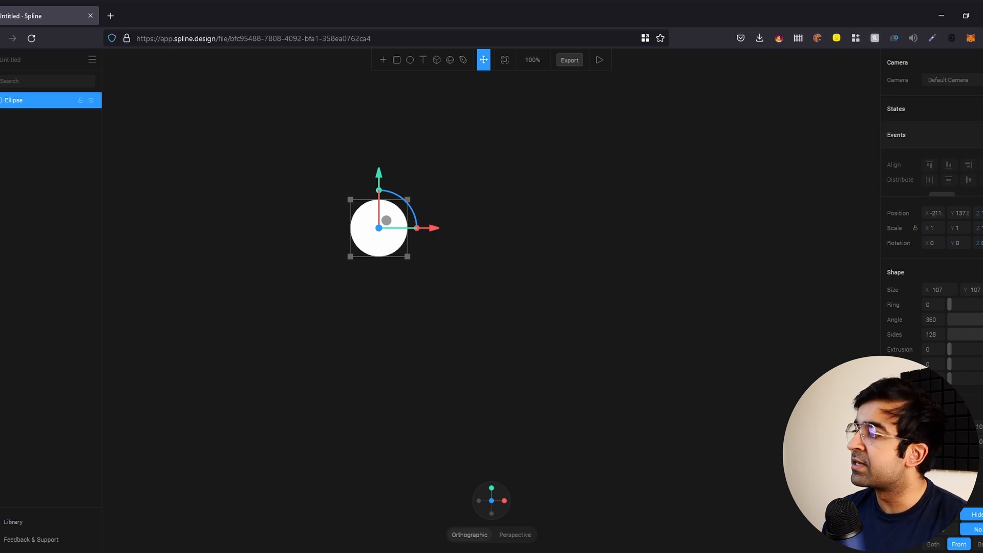
Add an event of type Follow to the circle and preview how it follows the cursor.
{"action": "left_click", "coordinate": [982, 135]}
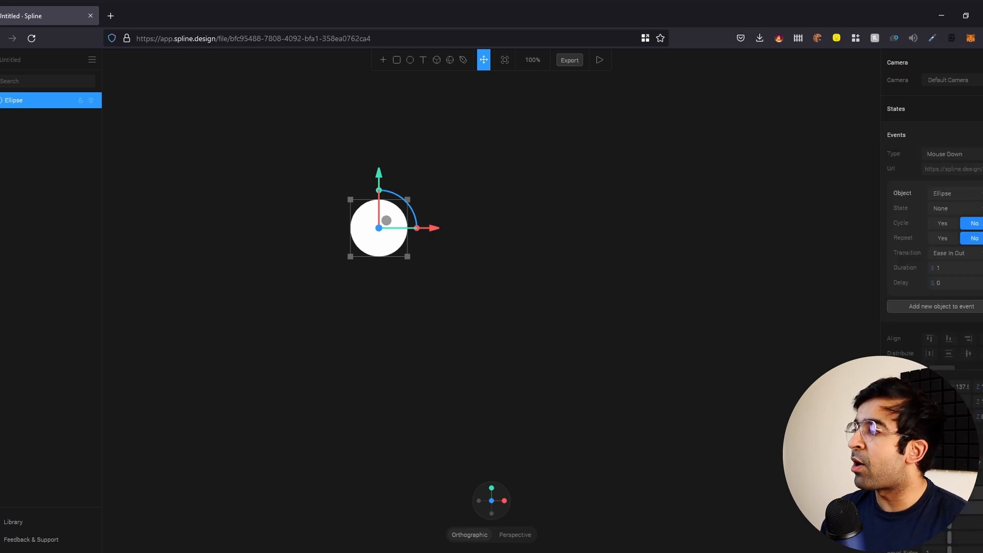
{"action": "left_click", "coordinate": [971, 156]}
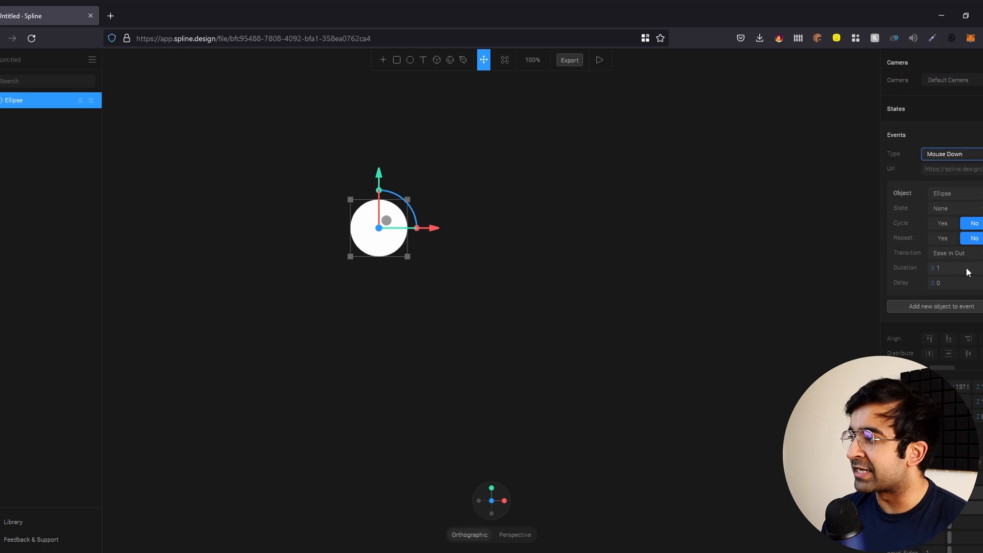
{"action": "left_click", "coordinate": [945, 250]}
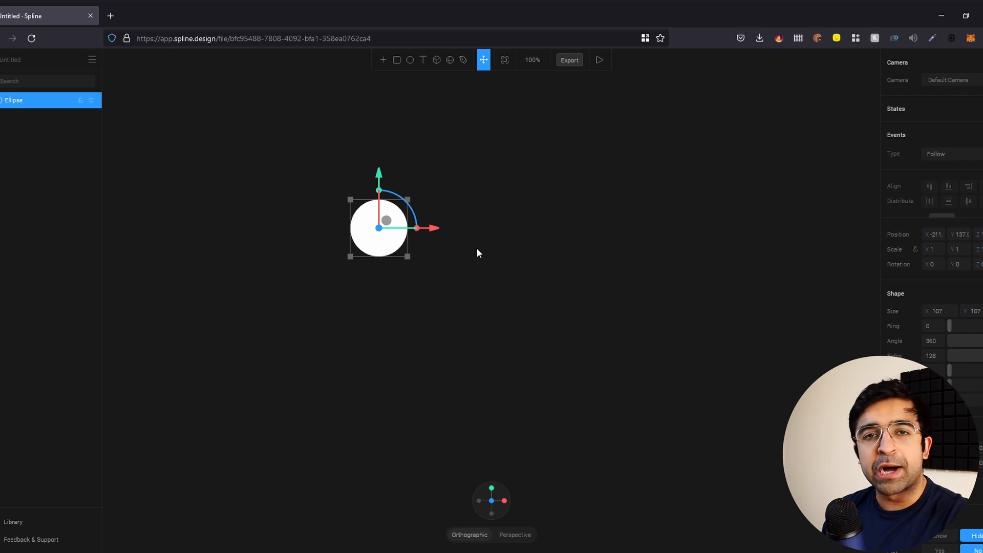
{"action": "left_click", "coordinate": [598, 61]}
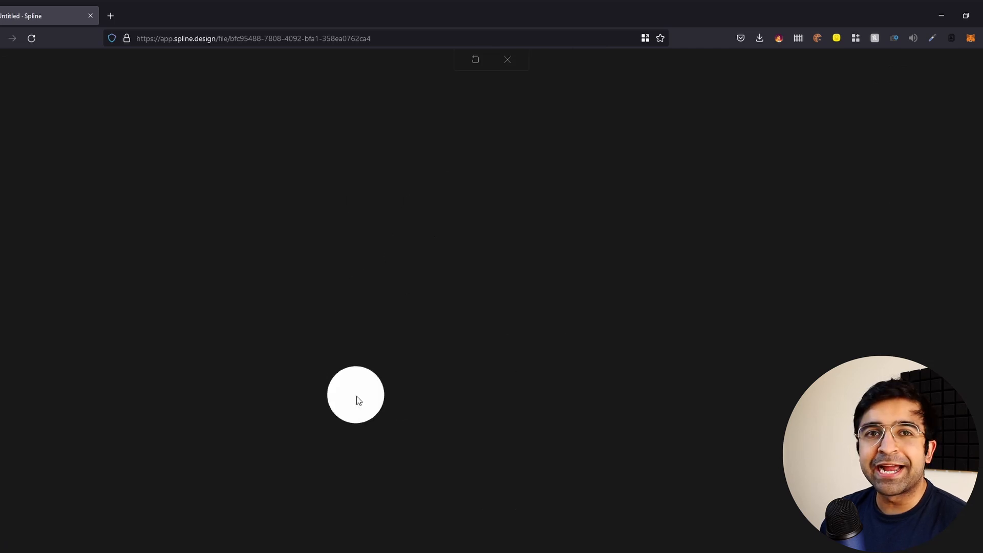
{"action": "left_click", "coordinate": [507, 60]}
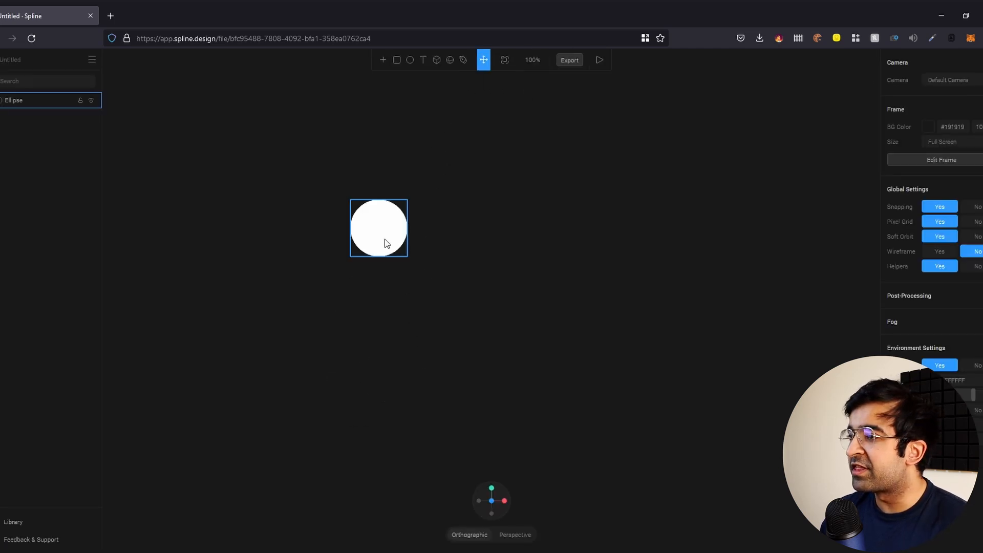
Add a Mouse Down event and a new state to the circle, and make the new state active for editing.
{"action": "left_click", "coordinate": [387, 244]}
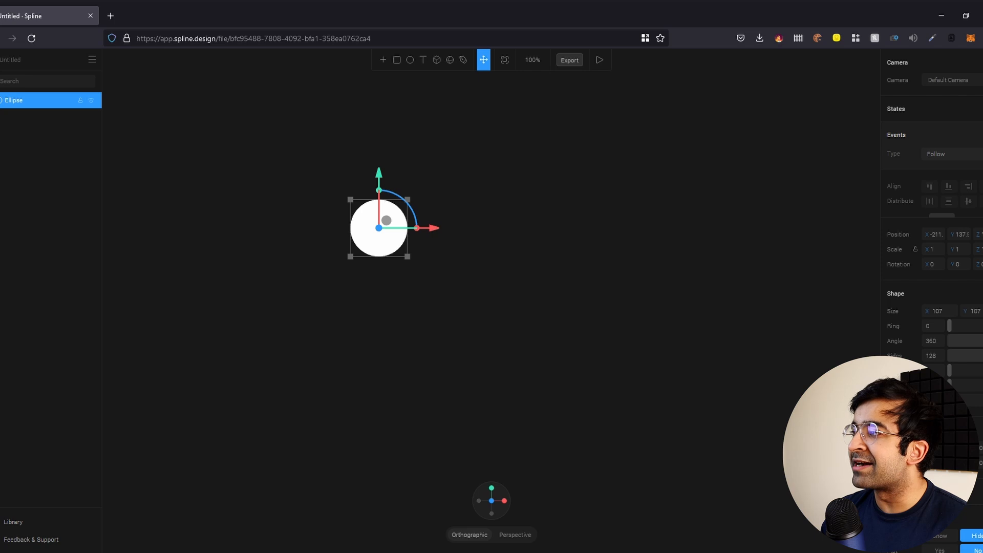
{"action": "left_click", "coordinate": [982, 135]}
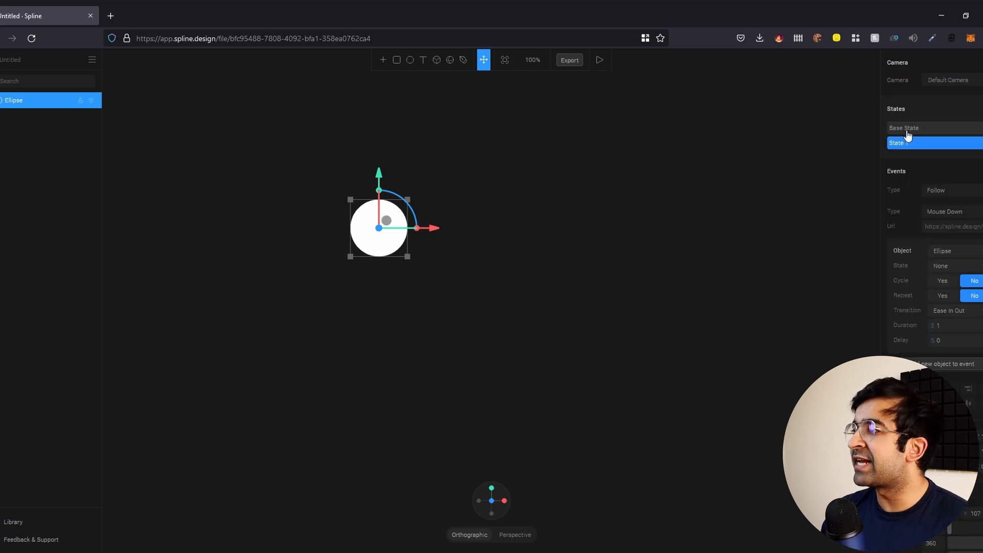
{"action": "left_click", "coordinate": [908, 130]}
{"action": "left_click", "coordinate": [912, 141]}
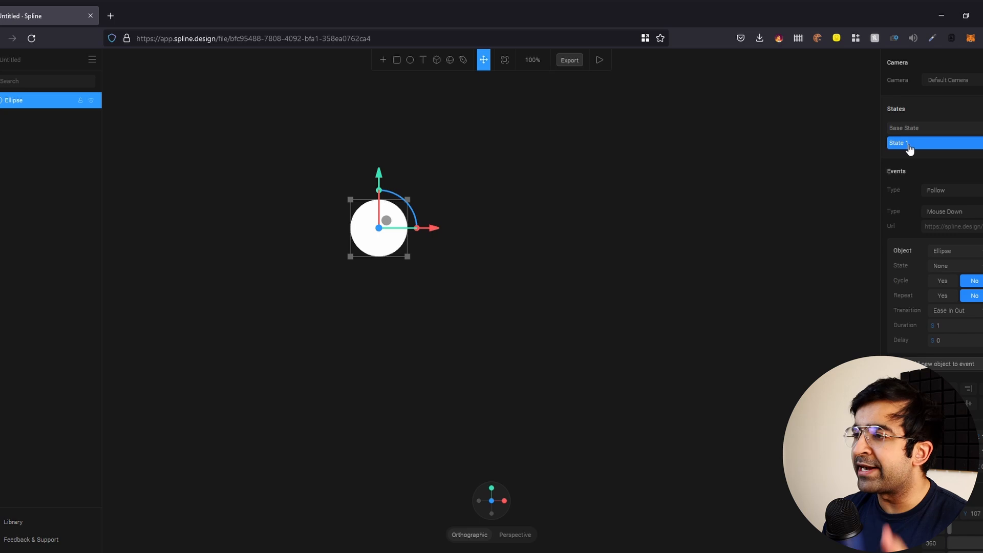
Change the circle's material colour to bright cyan in State 1.
{"action": "scroll", "coordinate": [937, 327], "scroll_direction": "down", "scroll_amount": 5}
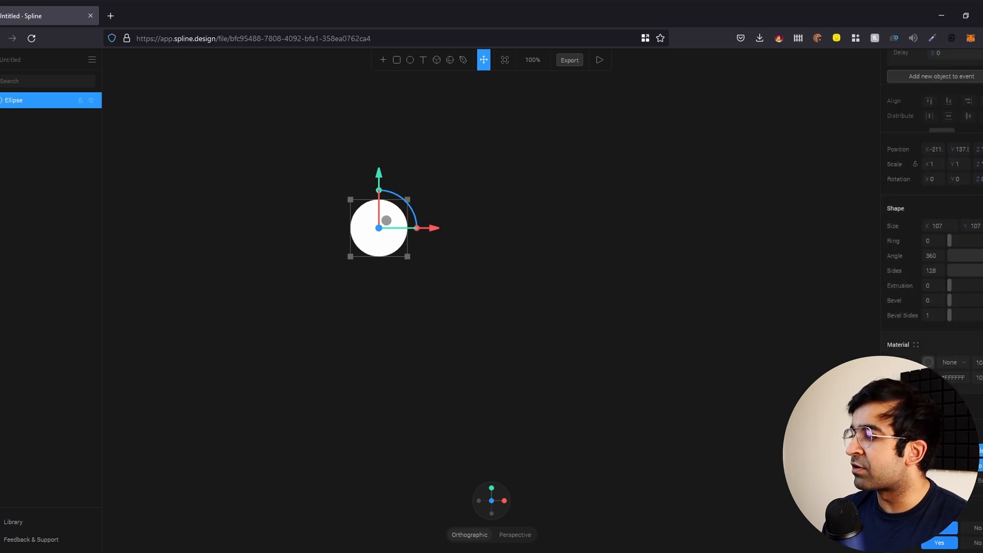
{"action": "left_click", "coordinate": [929, 378]}
{"action": "left_click_drag", "start_coordinate": [975, 413], "coordinate": [963, 394]}
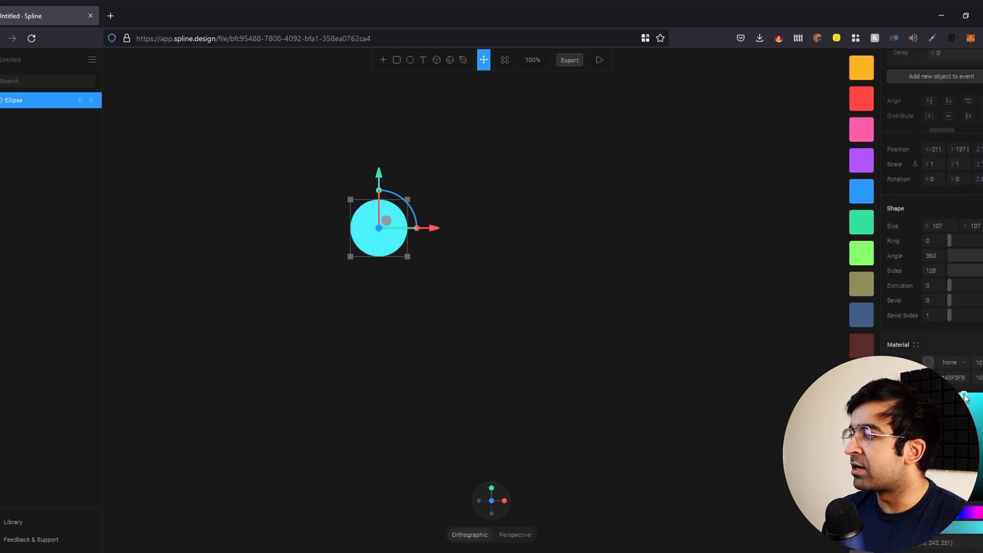
{"action": "left_click", "coordinate": [967, 343]}
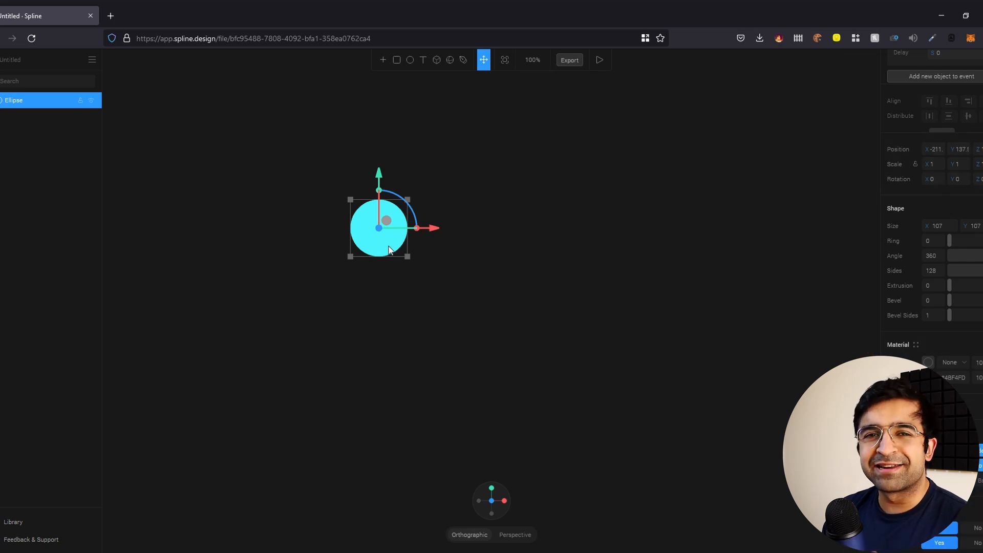
Return the circle to its Base State, set the Mouse Down event's state to State 1, and preview the scene.
{"action": "scroll", "coordinate": [964, 255], "scroll_direction": "up", "scroll_amount": 6}
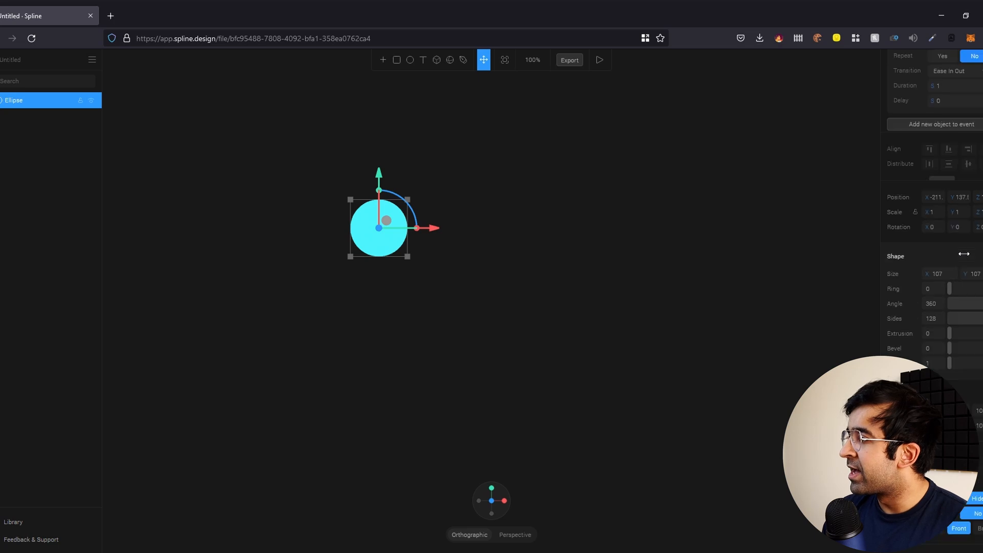
{"action": "left_click", "coordinate": [907, 129]}
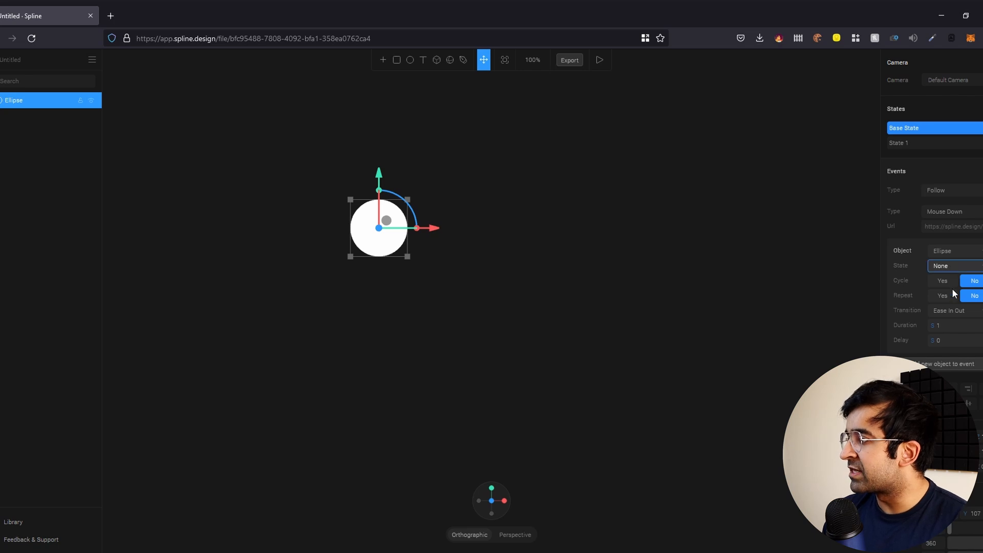
{"action": "left_click", "coordinate": [948, 303]}
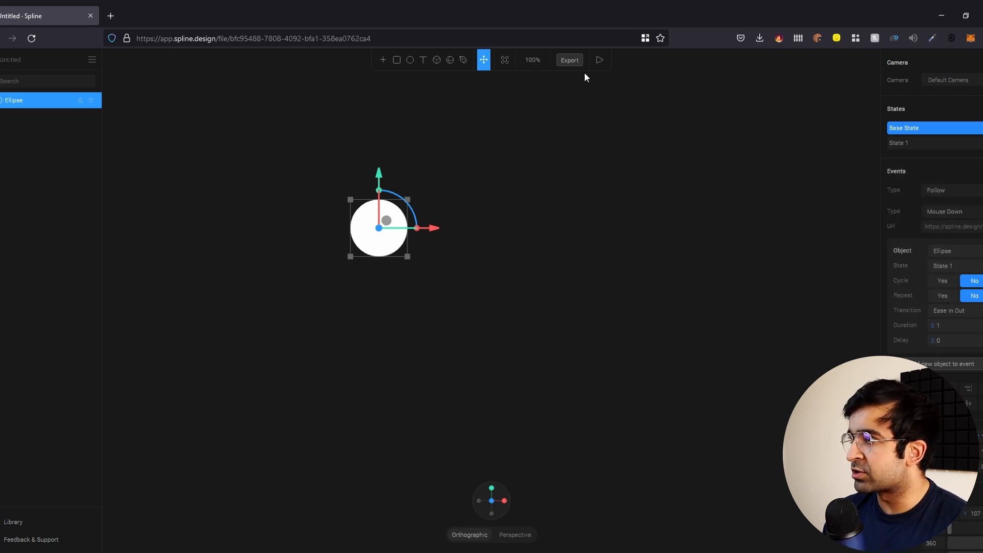
{"action": "left_click", "coordinate": [598, 66]}
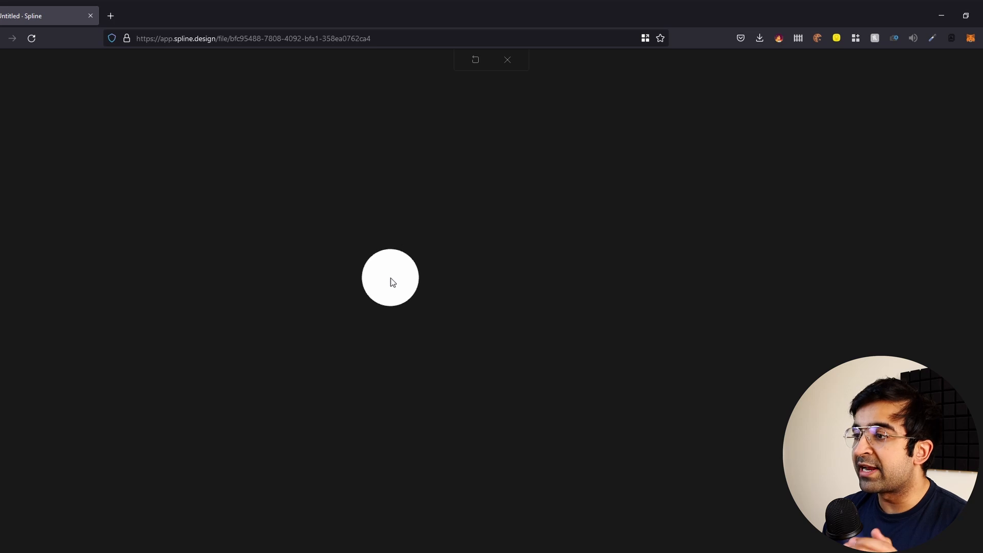
Run the scene preview again and test the circle's change to State 1 on mouse down while it follows the cursor.
{"action": "left_click", "coordinate": [391, 278]}
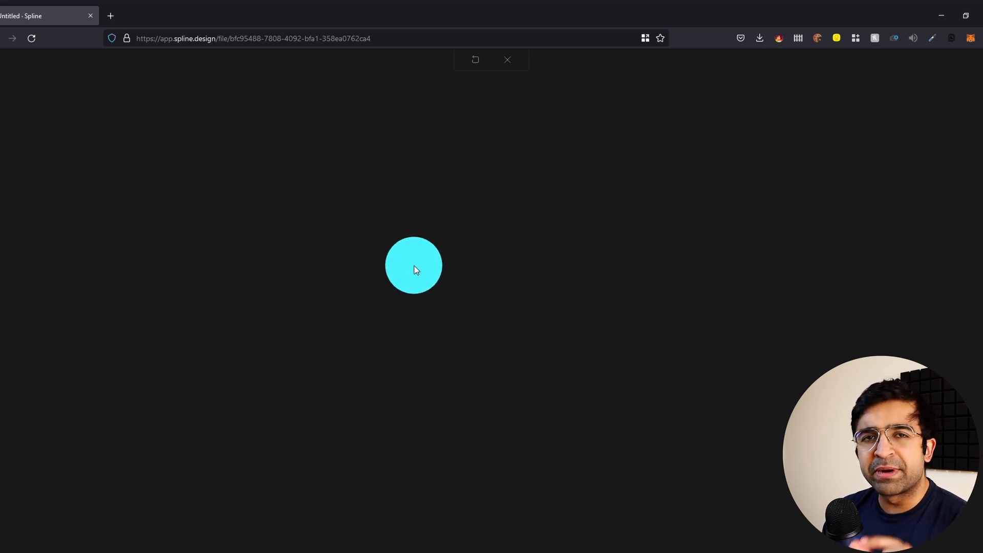
{"action": "left_click", "coordinate": [508, 59]}
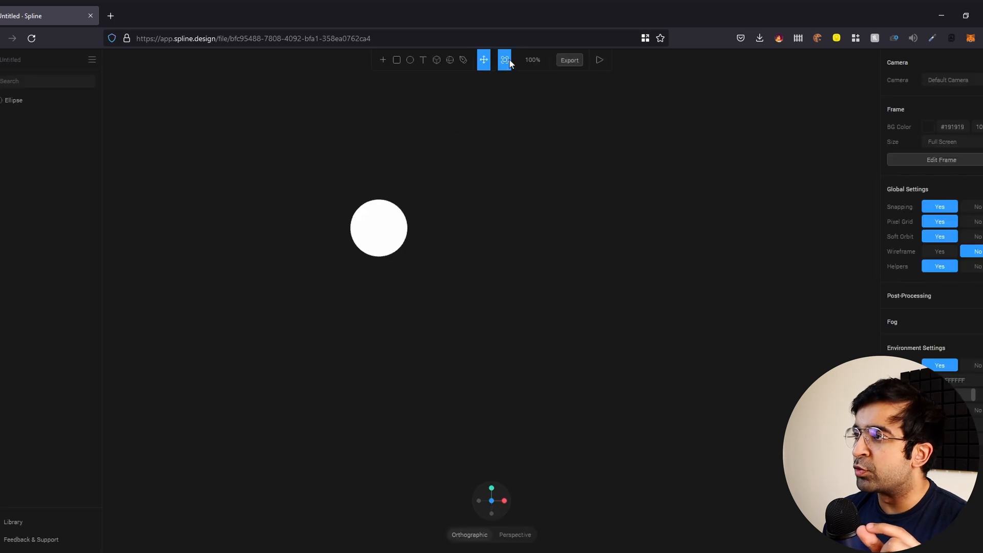
{"action": "left_click", "coordinate": [392, 228]}
{"action": "left_click", "coordinate": [599, 60]}
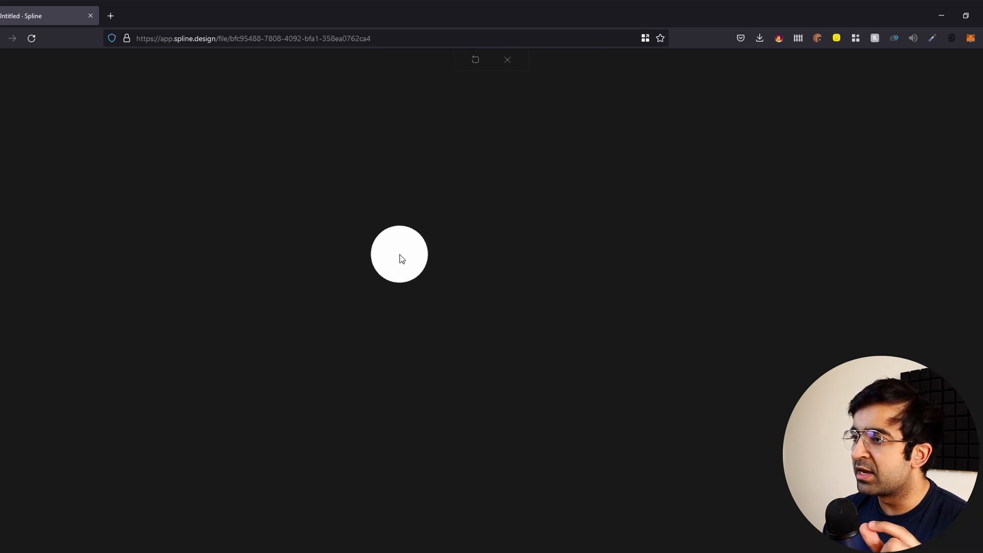
{"action": "left_click", "coordinate": [400, 257]}
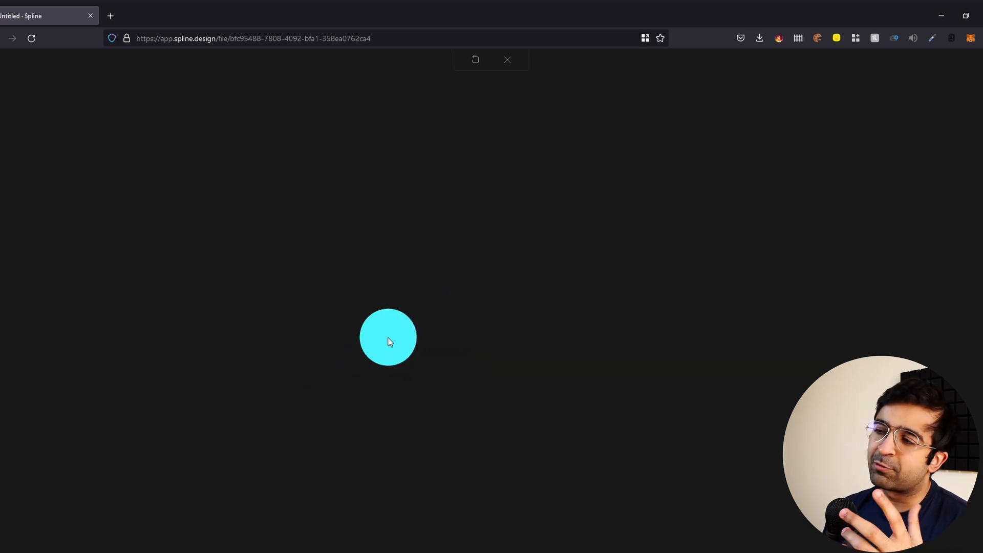
{"action": "left_click", "coordinate": [508, 60]}
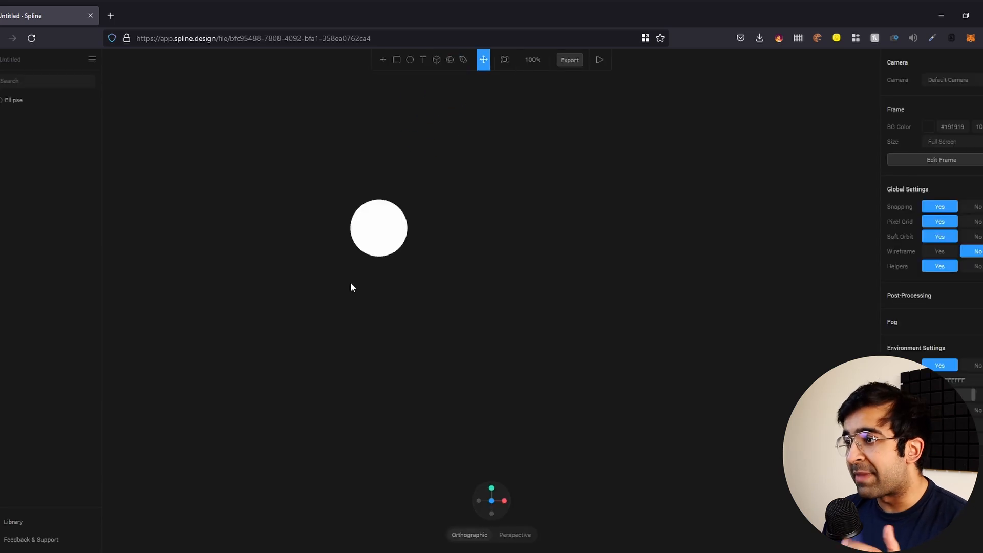
Move the white circle diagonally to a lower spot near the canvas centre and preview the scene again.
{"action": "left_click_drag", "start_coordinate": [382, 224], "coordinate": [443, 309]}
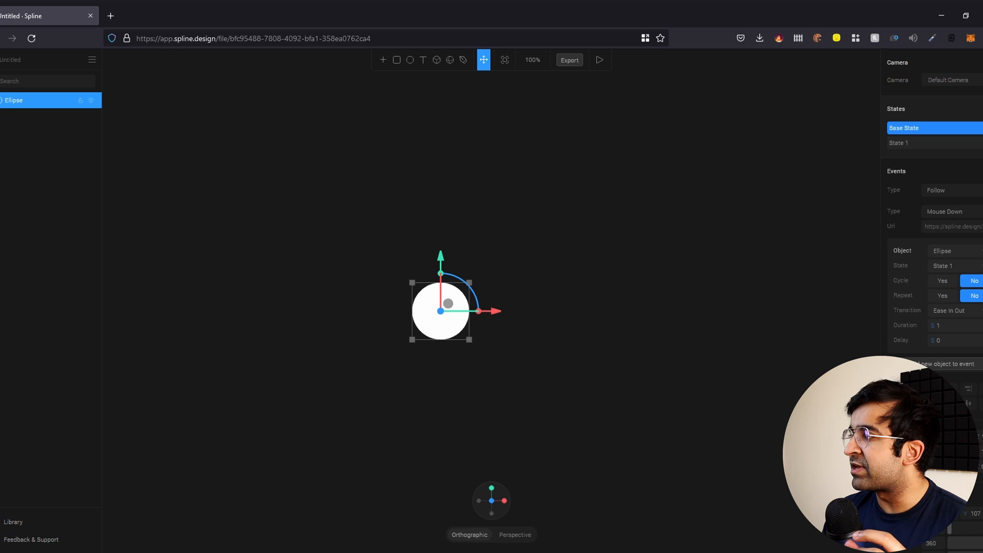
{"action": "key", "text": "Delete"}
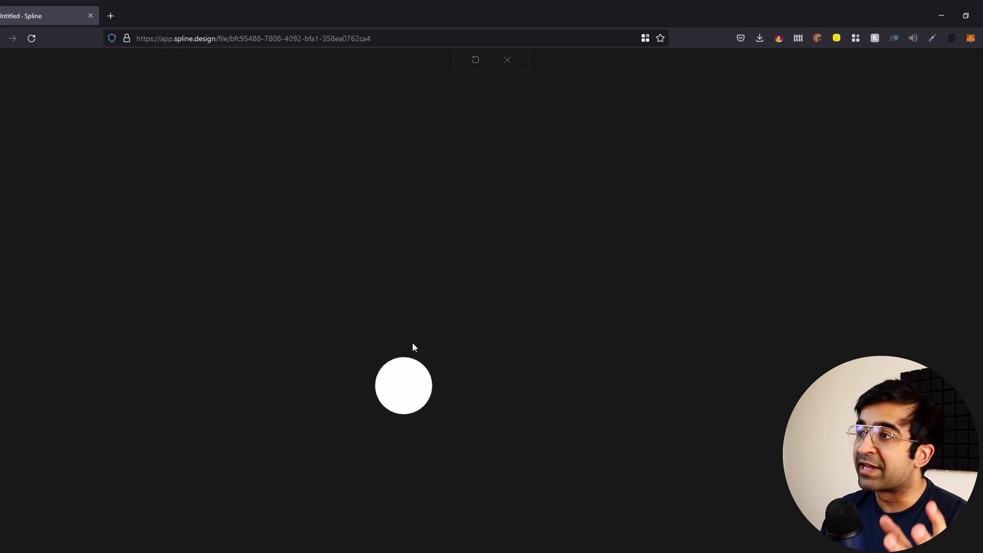
{"action": "left_click", "coordinate": [507, 59]}
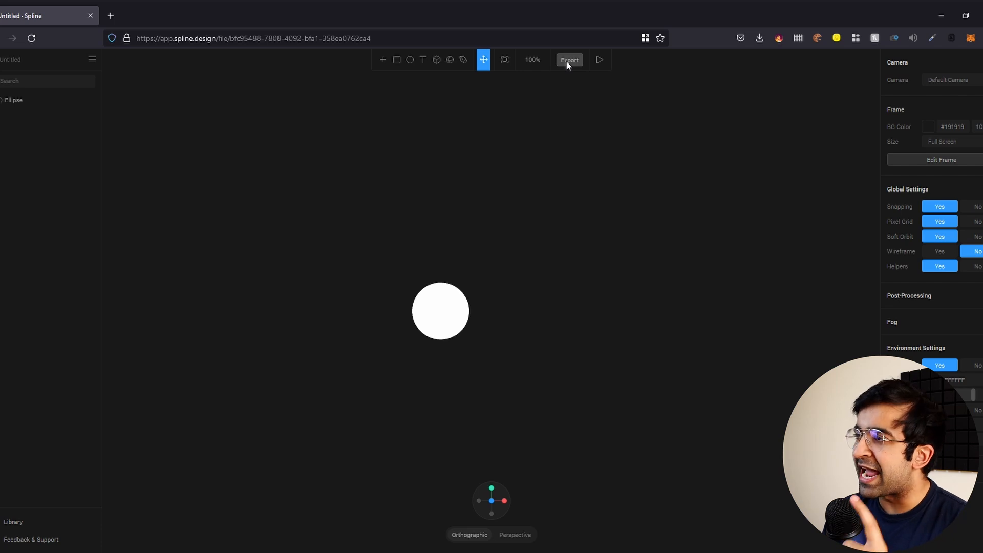
Export the scene as a Public URL with Rotate, Pan and Zoom set to No, and copy its embed code.
{"action": "left_click", "coordinate": [566, 60]}
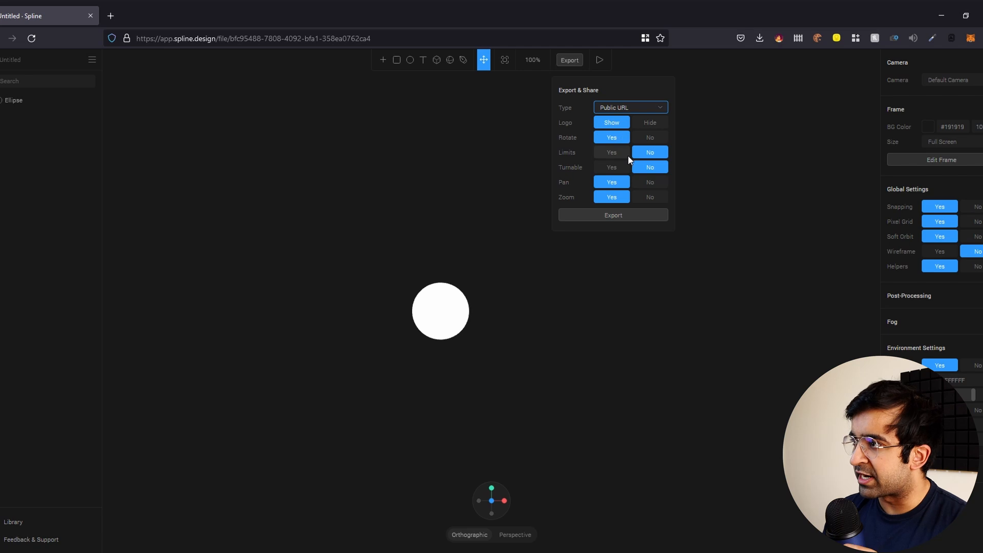
{"action": "left_click", "coordinate": [647, 137]}
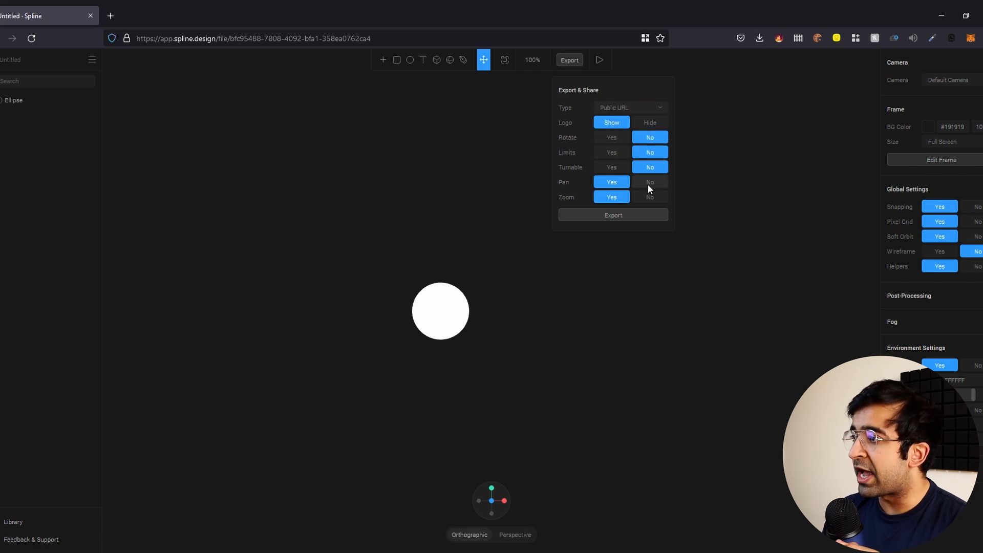
{"action": "left_click", "coordinate": [648, 183]}
{"action": "left_click", "coordinate": [656, 197]}
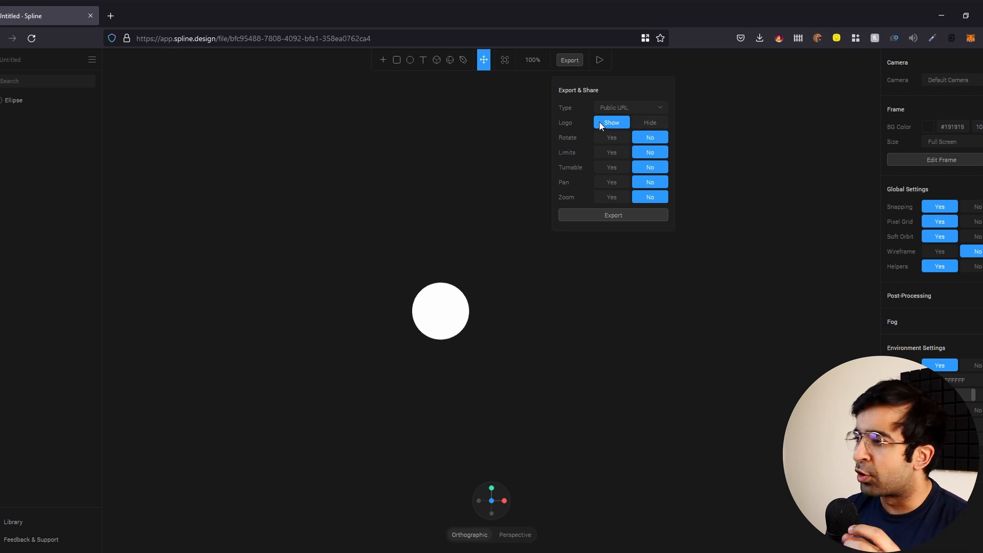
{"action": "left_click", "coordinate": [618, 215]}
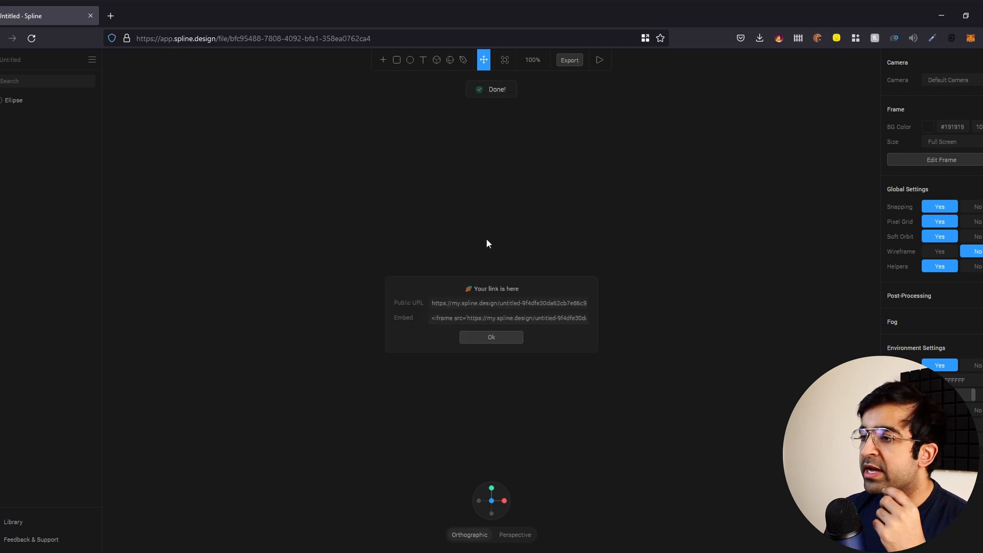
{"action": "left_click", "coordinate": [493, 319]}
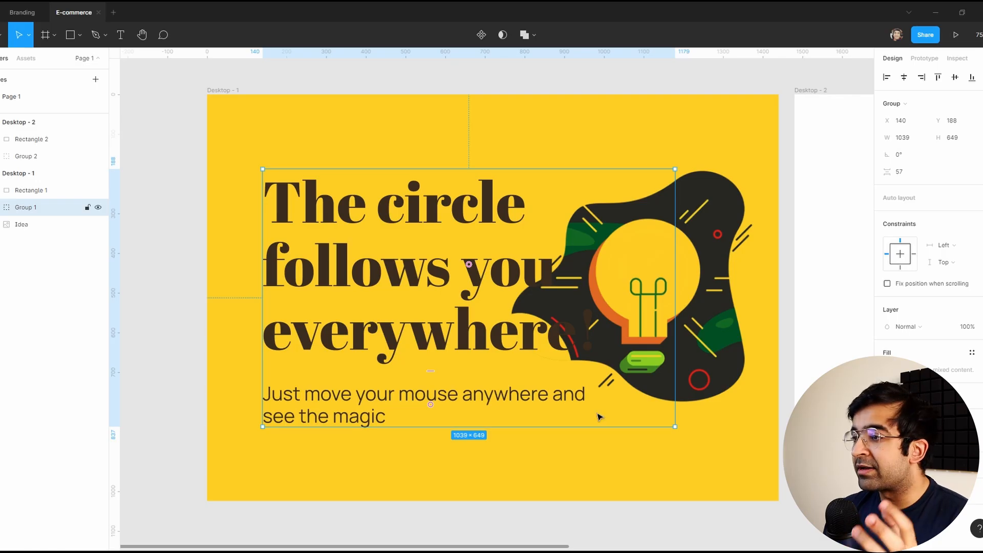
Switch to the E-commerce file in Figma and draw a 1440 × 1024 rectangle covering the whole Desktop - 1 frame.
{"action": "left_click", "coordinate": [340, 469]}
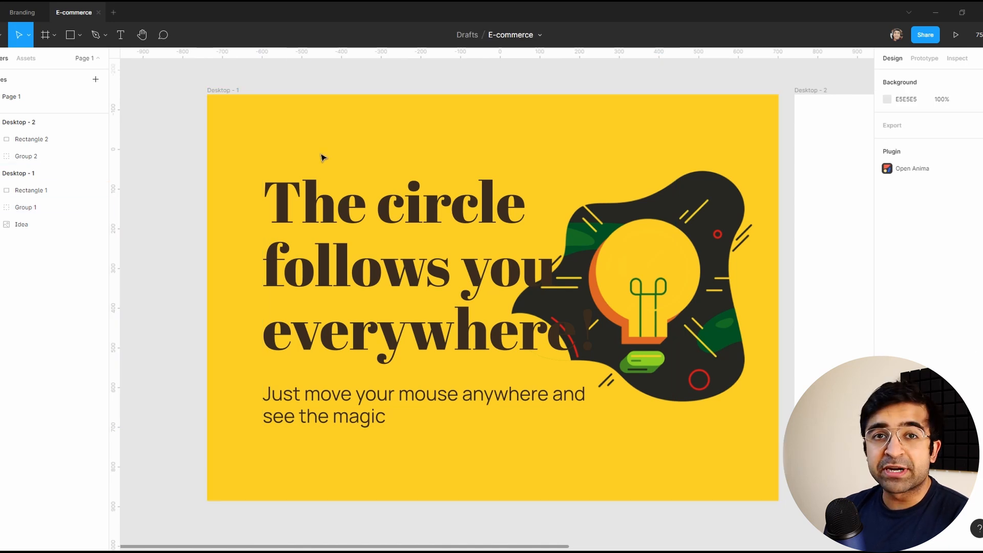
{"action": "key", "text": "r"}
{"action": "mouse_move", "coordinate": [215, 101]}
{"action": "left_mouse_down"}
{"action": "mouse_move", "coordinate": [311, 155]}
{"action": "mouse_move", "coordinate": [763, 509]}
{"action": "mouse_move", "coordinate": [779, 501]}
{"action": "left_mouse_up"}
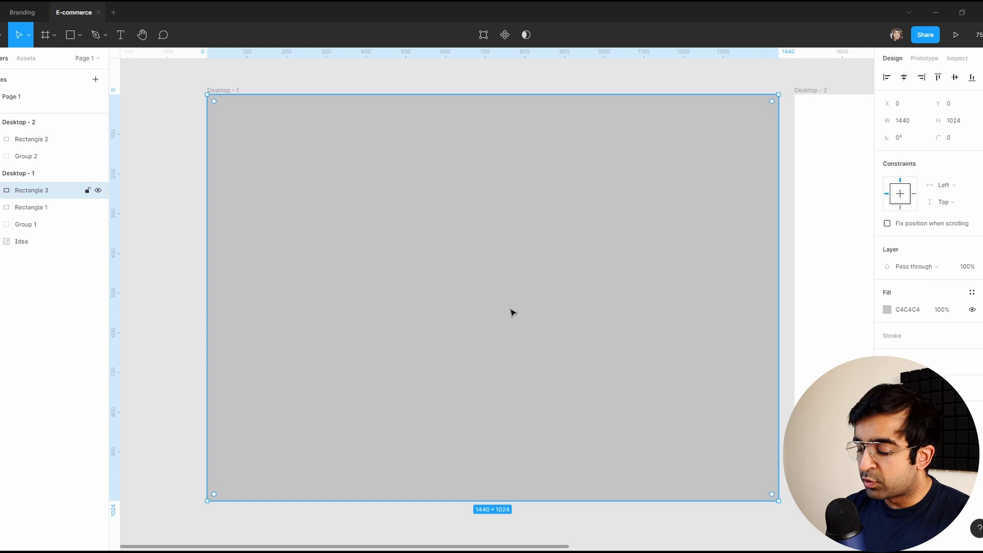
{"action": "key", "text": "ctrl+bracketleft"}
{"action": "key", "text": "ctrl+bracketleft"}
{"action": "key", "text": "ctrl+bracketleft"}
{"action": "key", "text": "ctrl+bracketright"}
{"action": "key", "text": "ctrl+bracketright"}
{"action": "key", "text": "ctrl+bracketright"}
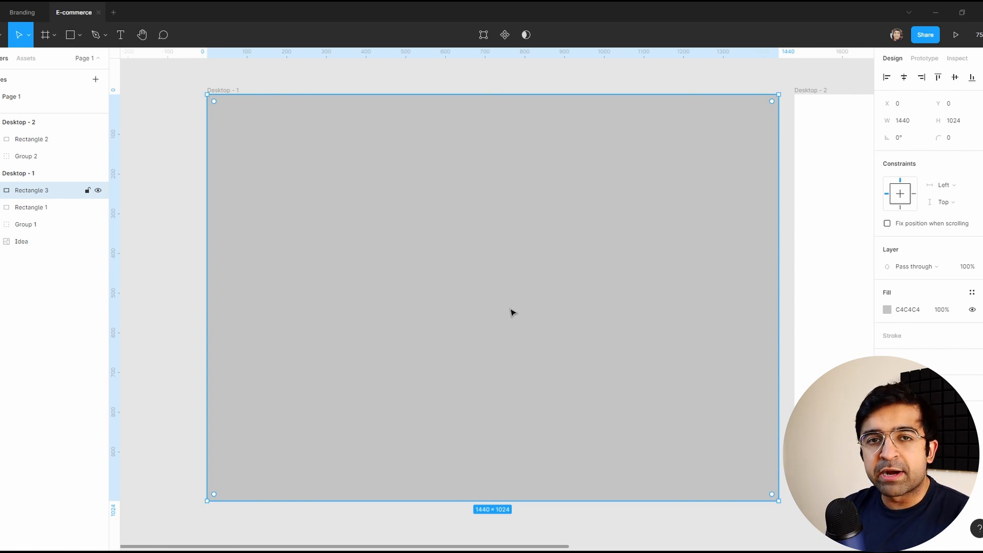
Search for anima, run the Anima - Export to React, HTML & Vue code plugin, and reposition its window.
{"action": "key", "text": "ctrl+slash"}
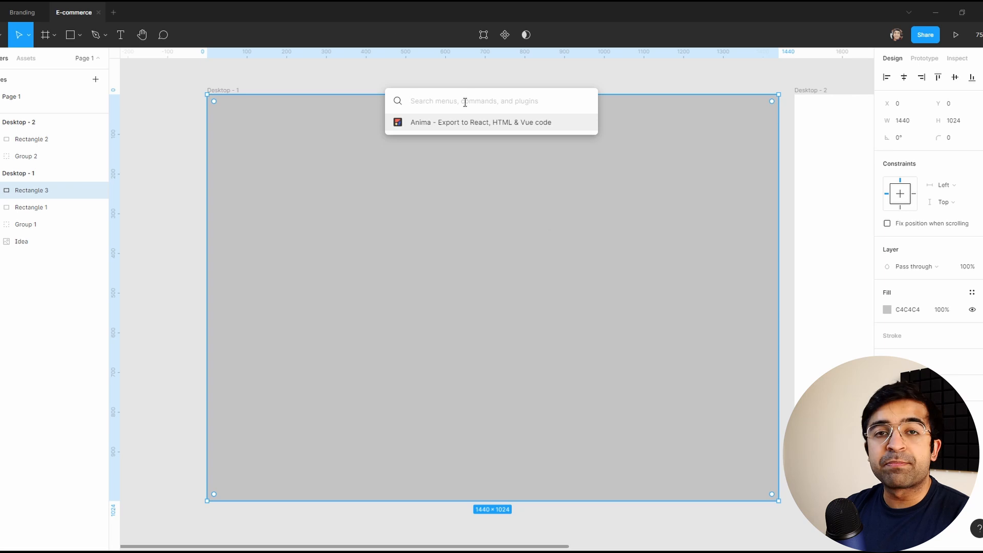
{"action": "type", "text": "anima"}
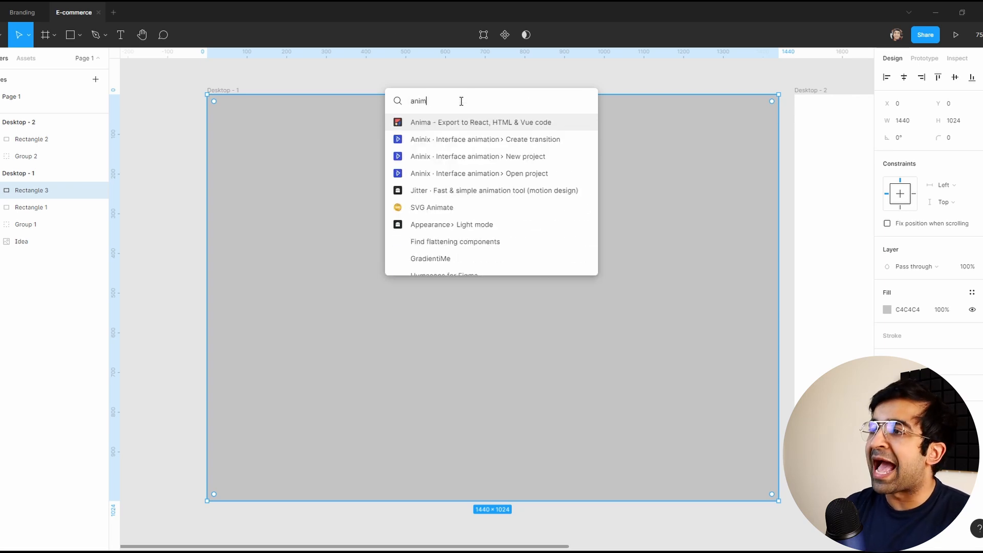
{"action": "left_click", "coordinate": [482, 126]}
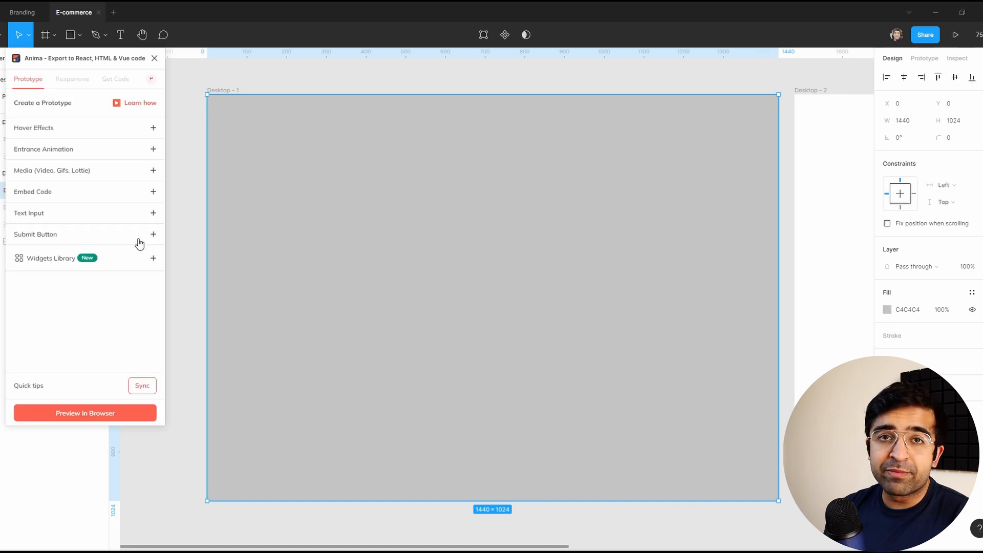
{"action": "left_click_drag", "start_coordinate": [105, 59], "coordinate": [213, 90]}
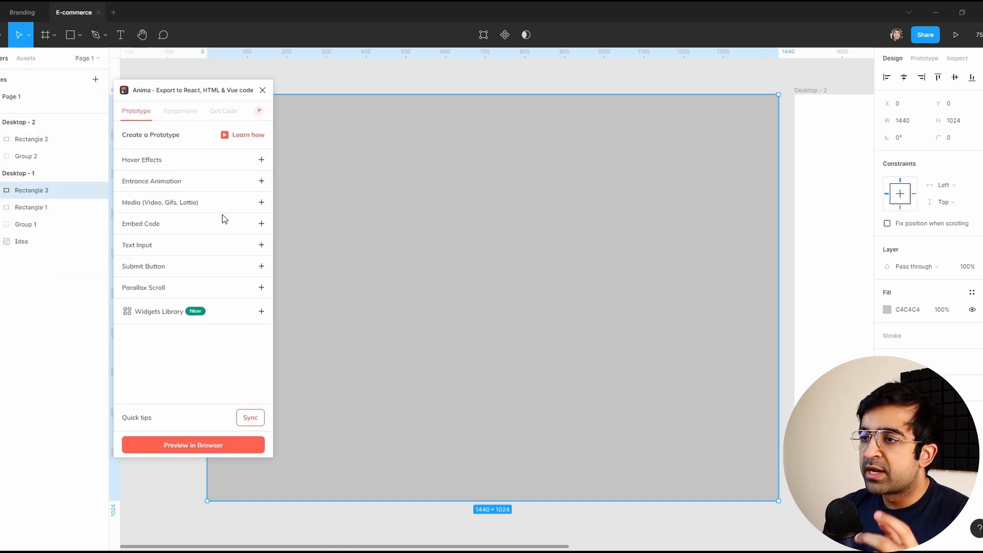
Embed the copied Spline iframe code, with 100% width and height, on the selected rectangle layer and save it.
{"action": "left_click", "coordinate": [157, 229]}
{"action": "left_click", "coordinate": [197, 291]}
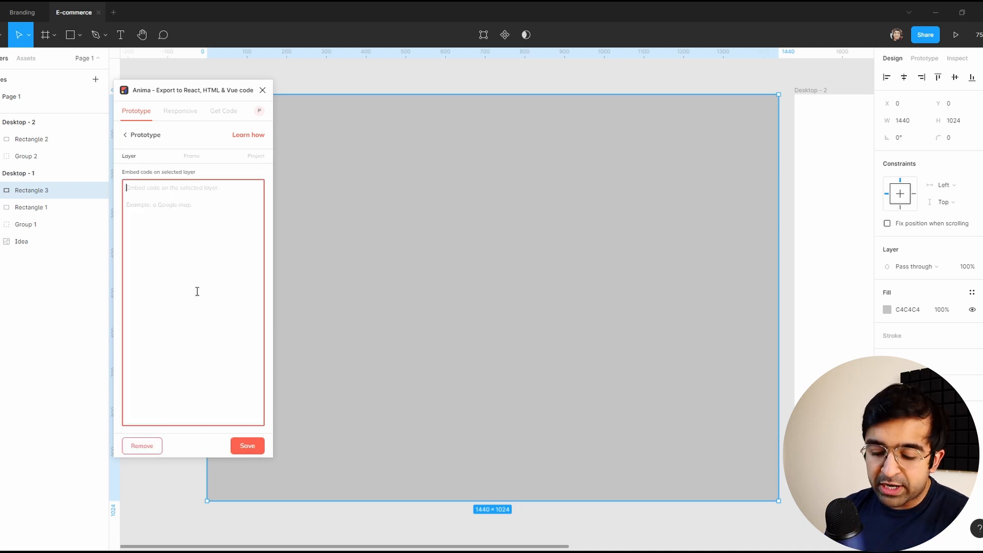
{"action": "type", "text": "<iframe src='https://my.spline.design/untitled-9f4dfe30da62cb7e86c9a6d36f3e2465/' frameborder='0' width='100%' height='100%'></iframe>"}
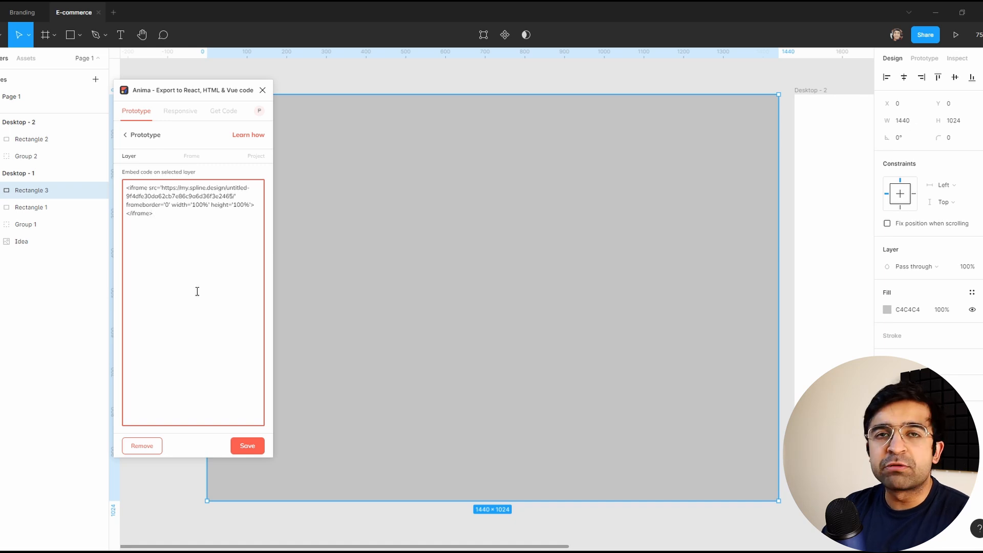
{"action": "left_click", "coordinate": [256, 447]}
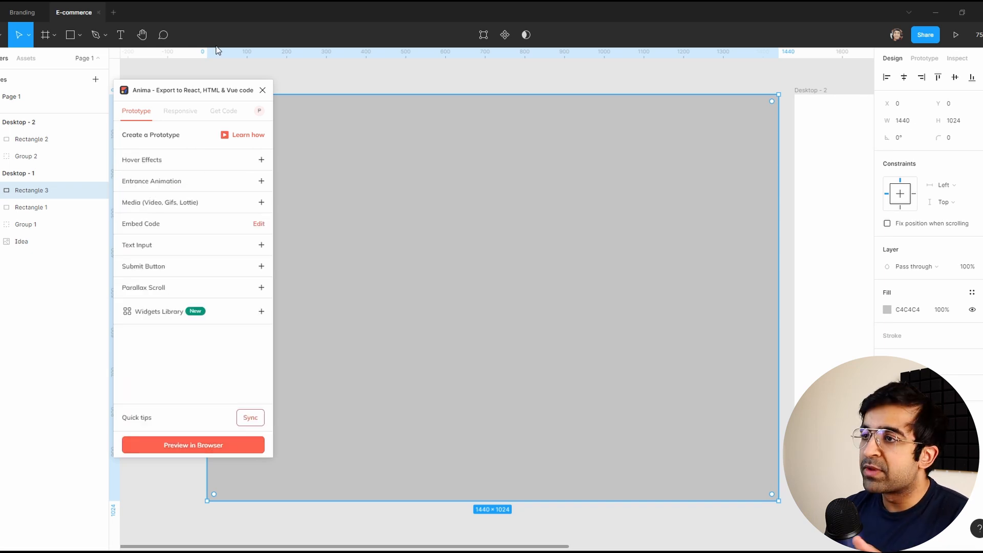
Set the new rectangle's fill opacity to 0% and its layer blend mode to Exclusion.
{"action": "left_click", "coordinate": [944, 310]}
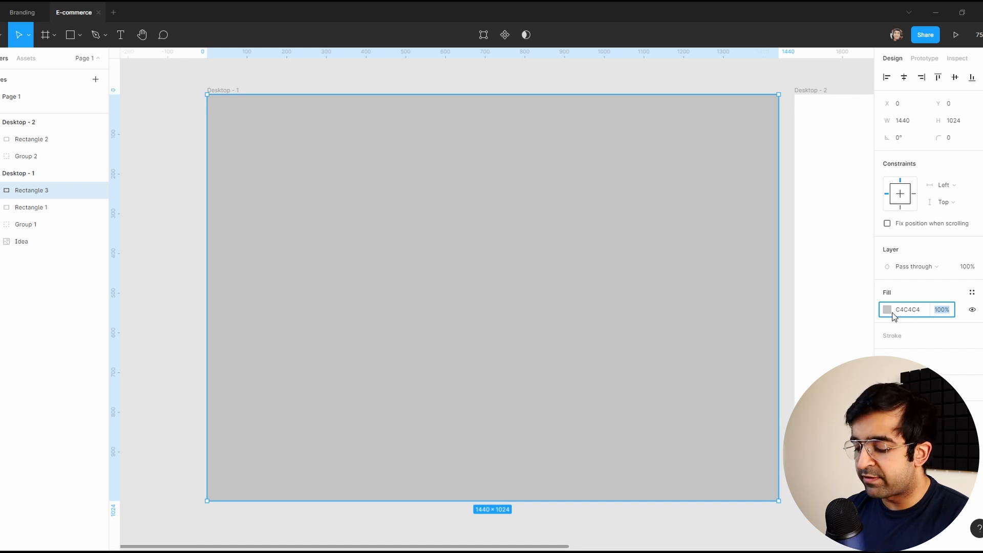
{"action": "type", "text": "0"}
{"action": "key", "text": "Return"}
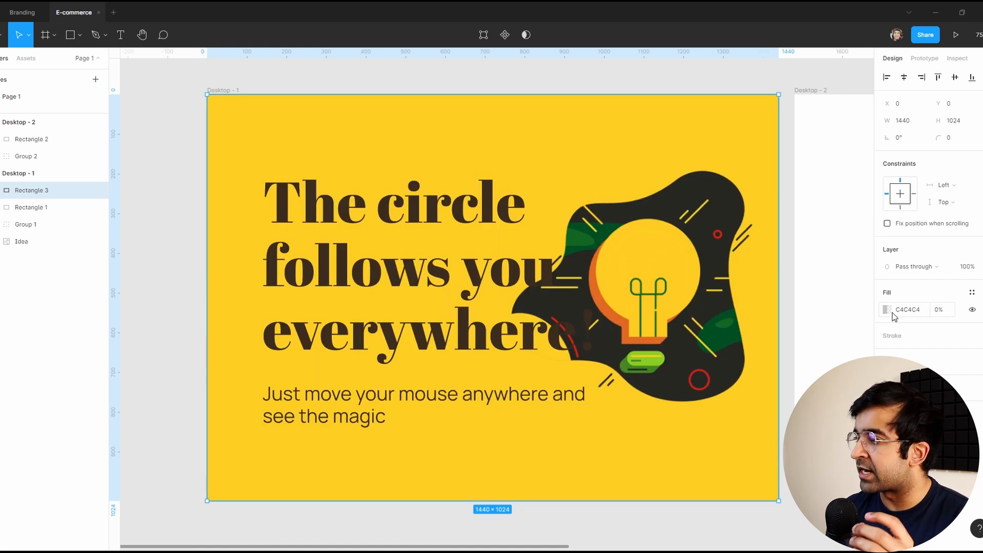
{"action": "left_click", "coordinate": [920, 271]}
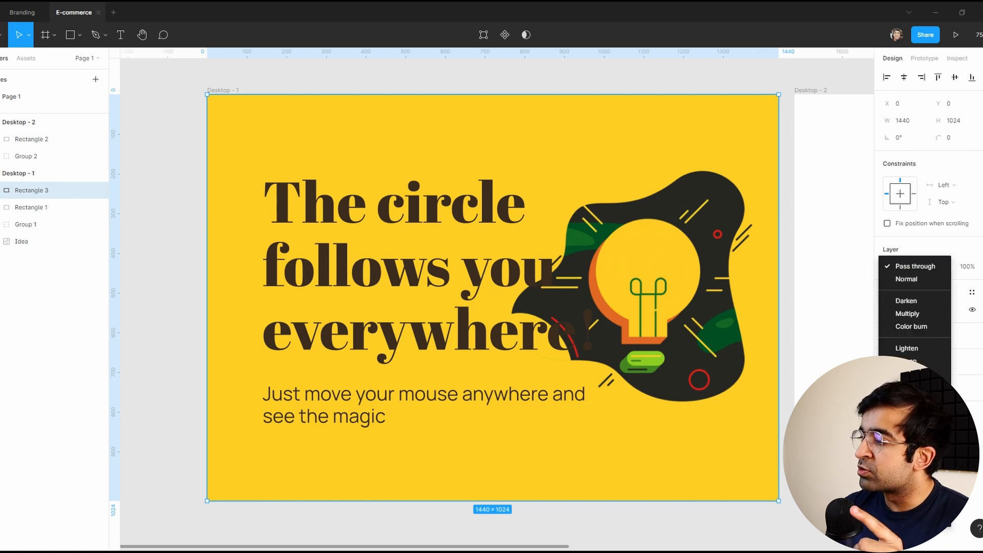
{"action": "left_click", "coordinate": [909, 456]}
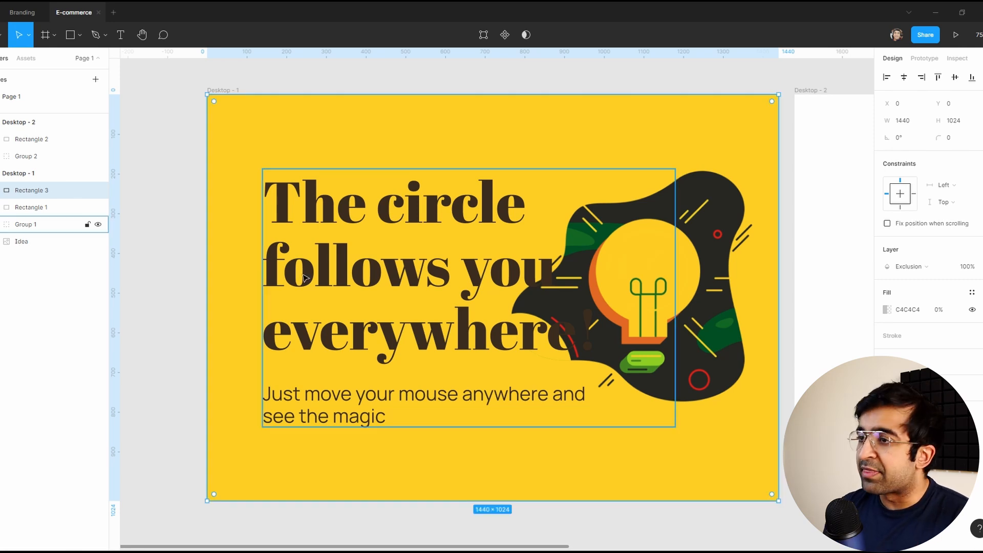
Delete Rectangle 3 and preview the Desktop - 1 frame with the Anima plugin.
{"action": "key", "text": "Delete"}
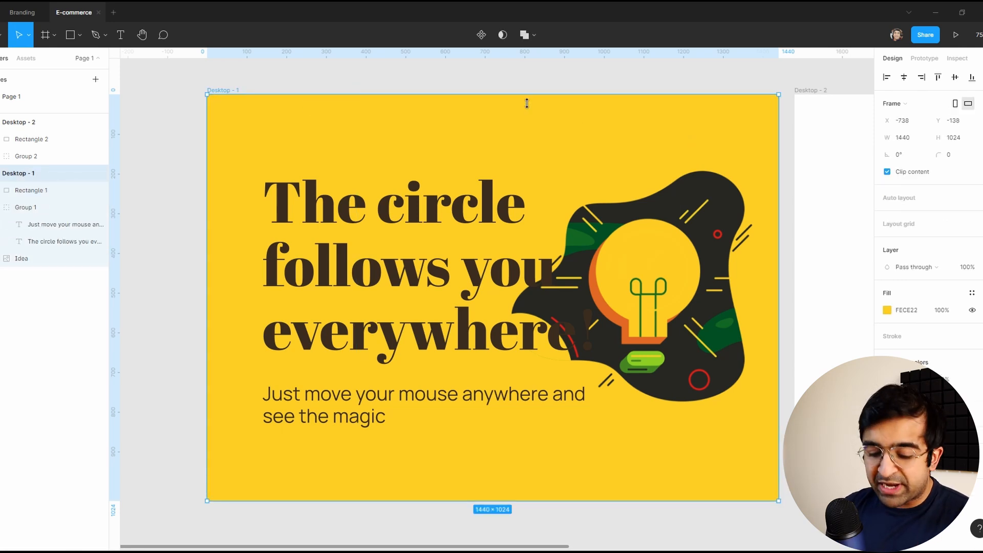
{"action": "key", "text": "ctrl+slash"}
{"action": "left_click", "coordinate": [472, 123]}
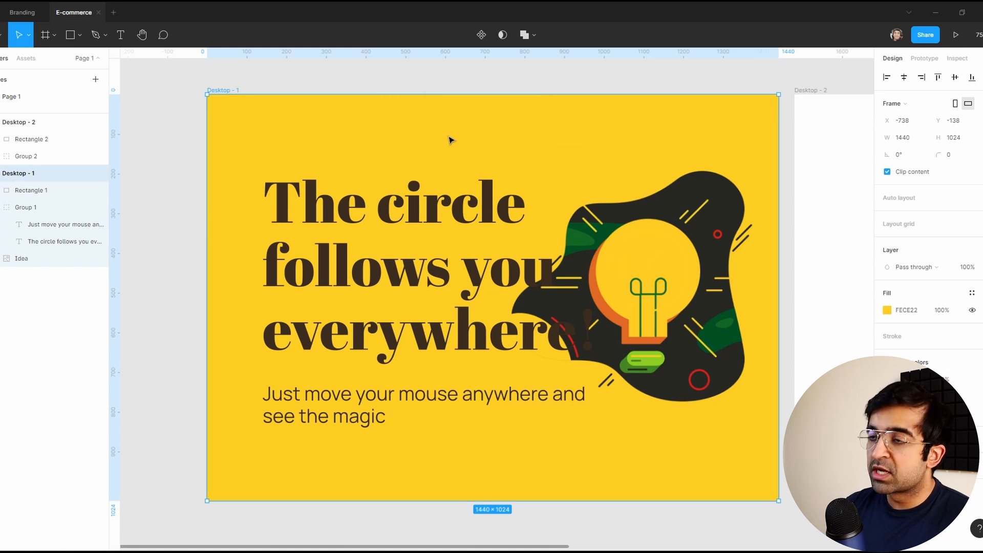
{"action": "left_click", "coordinate": [194, 446]}
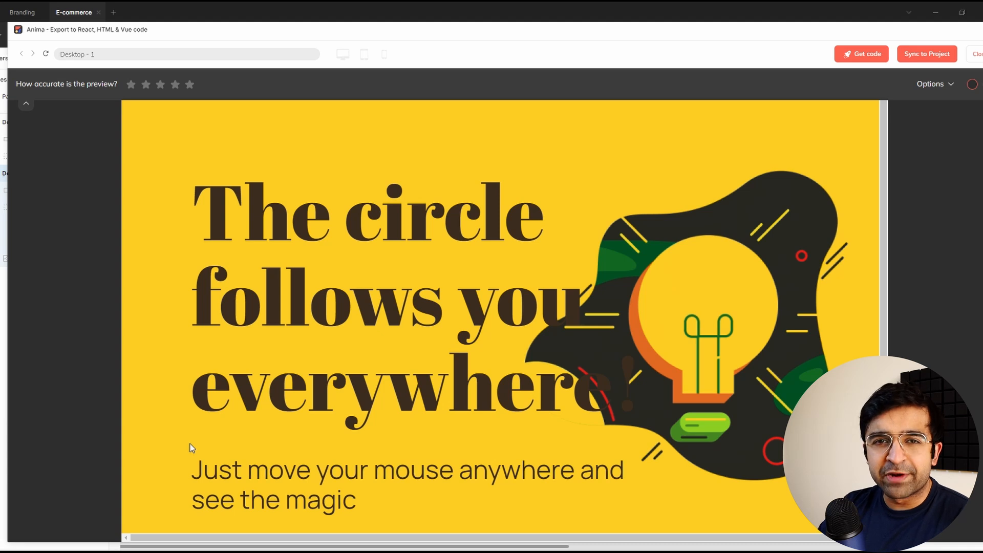
Examine how the circle follows the cursor over the heading and illustration in the full preview, and close the Anima plugin.
{"action": "left_click", "coordinate": [26, 104]}
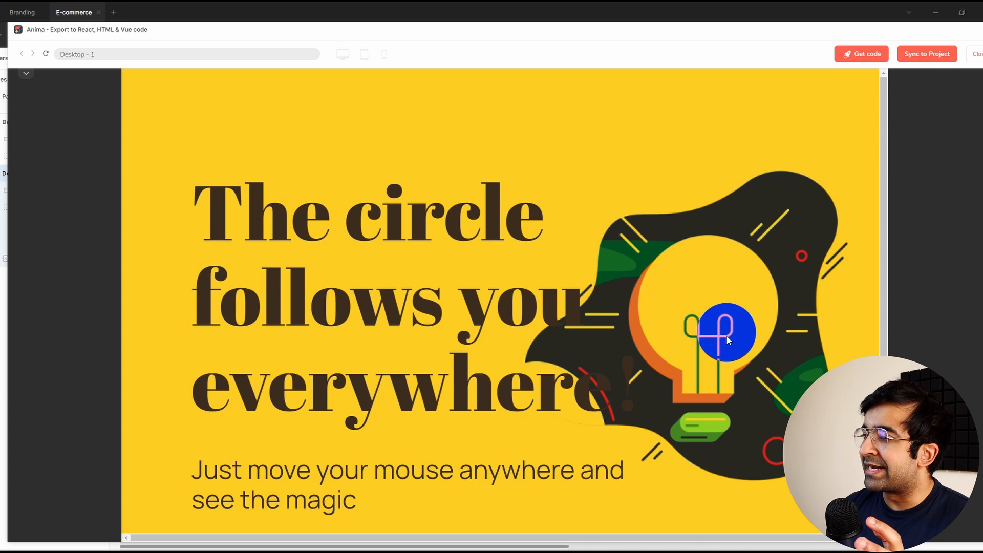
{"action": "scroll", "coordinate": [476, 461], "scroll_direction": "down", "scroll_amount": 2}
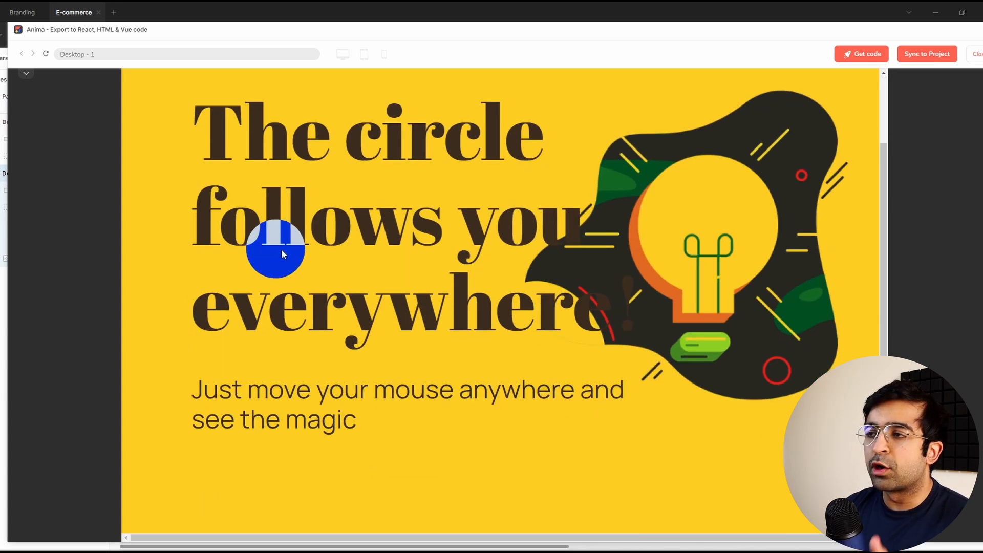
{"action": "scroll", "coordinate": [283, 254], "scroll_direction": "up", "scroll_amount": 2}
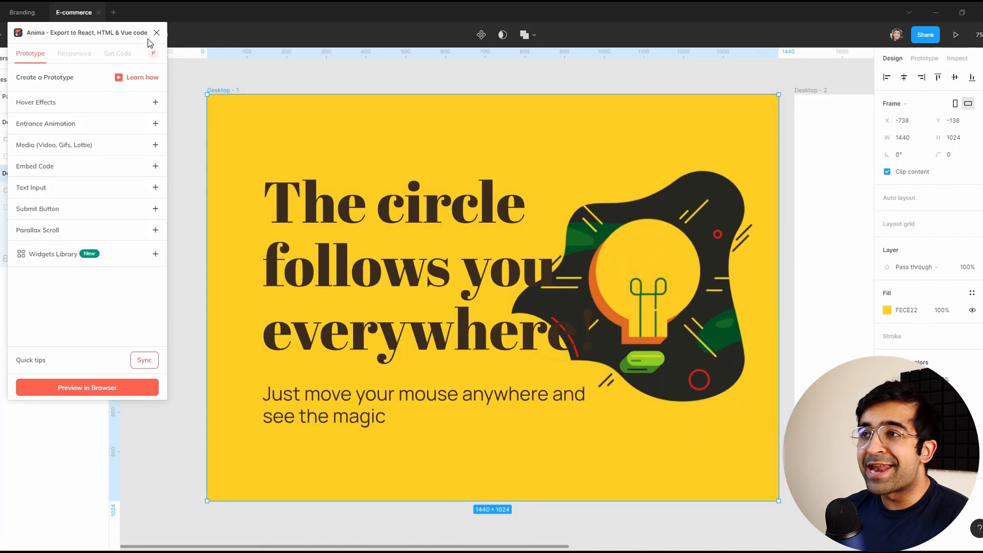
{"action": "left_click", "coordinate": [157, 33]}
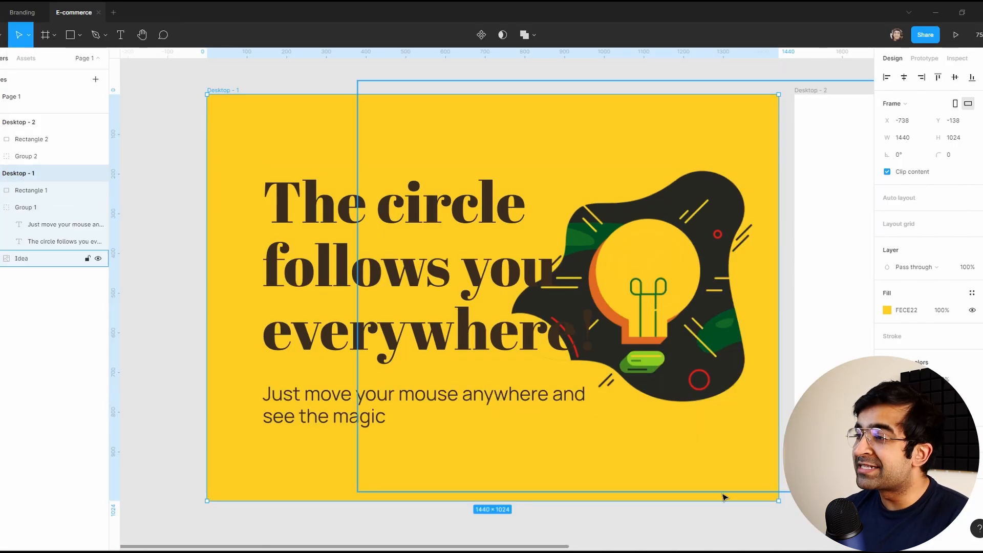
{"action": "left_click", "coordinate": [658, 515]}
{"action": "middle_click_drag", "start_coordinate": [668, 517], "coordinate": [210, 488]}
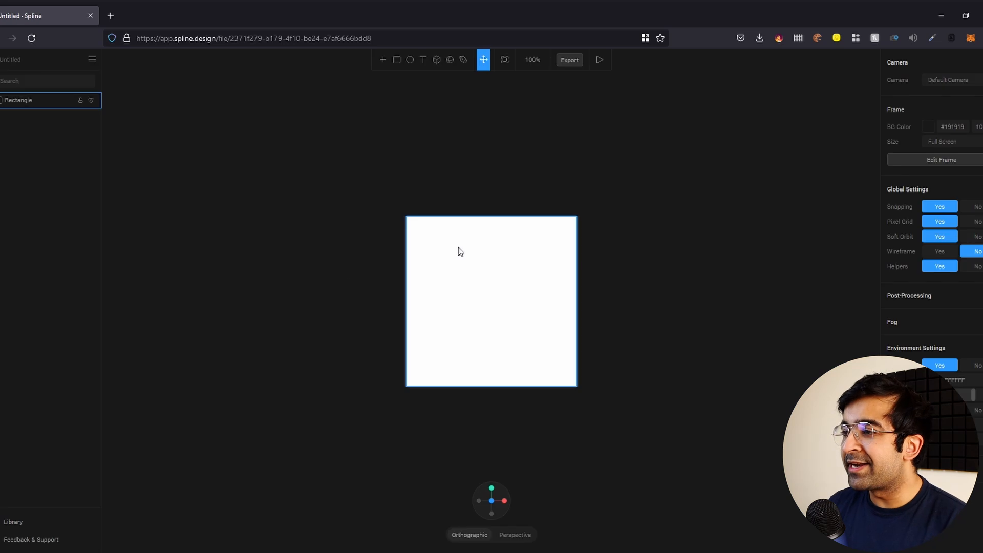
Replace the existing rectangle with a larger one about 1046 by 676, positioned at about X 11, Y -17.
{"action": "left_click", "coordinate": [459, 251]}
{"action": "key", "text": "Delete"}
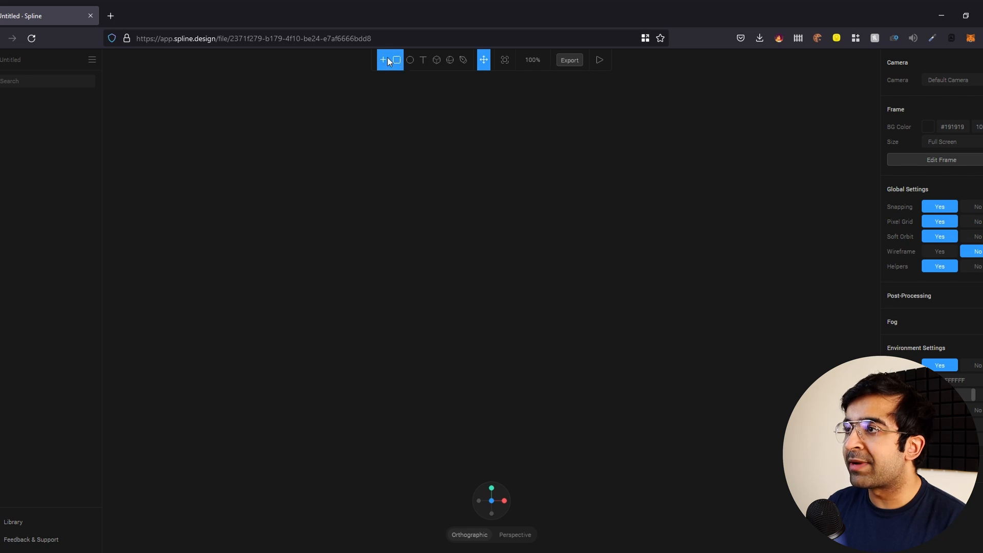
{"action": "left_click_drag", "start_coordinate": [243, 160], "coordinate": [801, 520]}
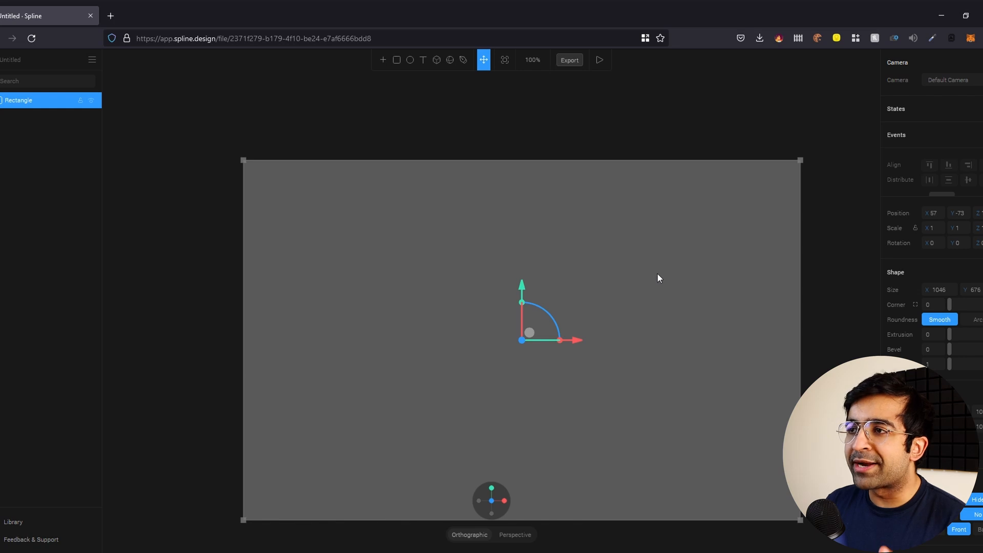
{"action": "left_click_drag", "start_coordinate": [656, 272], "coordinate": [631, 243]}
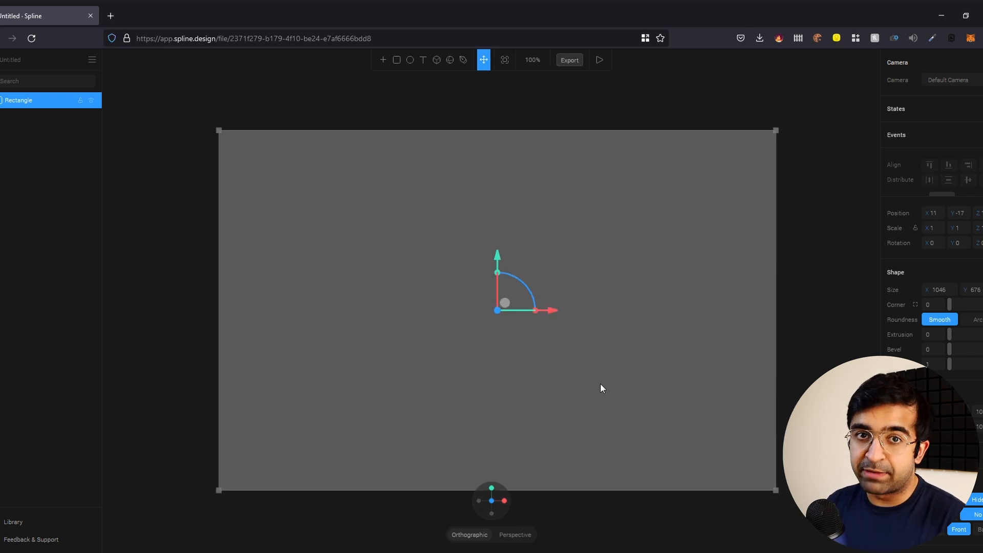
{"action": "left_click", "coordinate": [352, 118]}
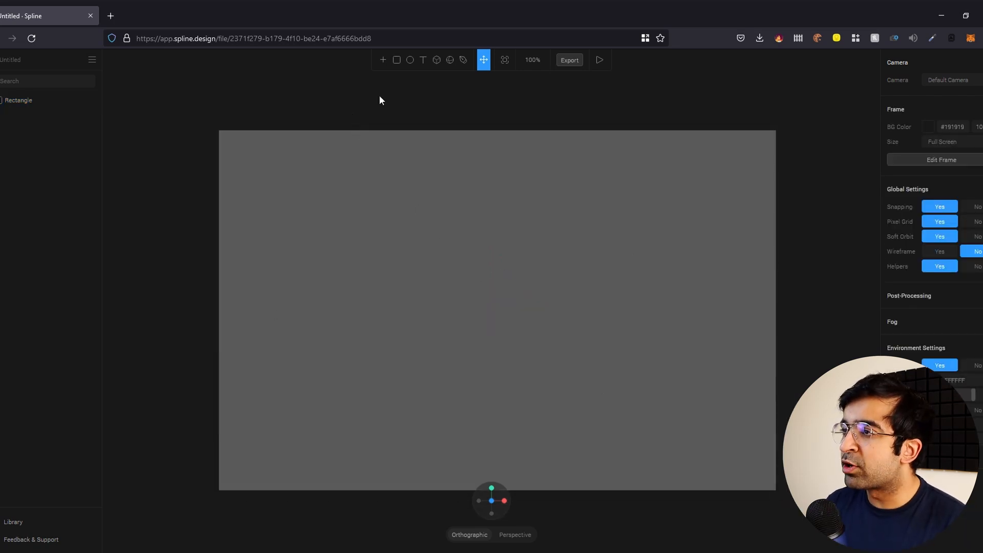
Add a cube about 143 wide and 30 high over the rectangle's upper-left area and reduce its depth.
{"action": "left_click", "coordinate": [385, 64]}
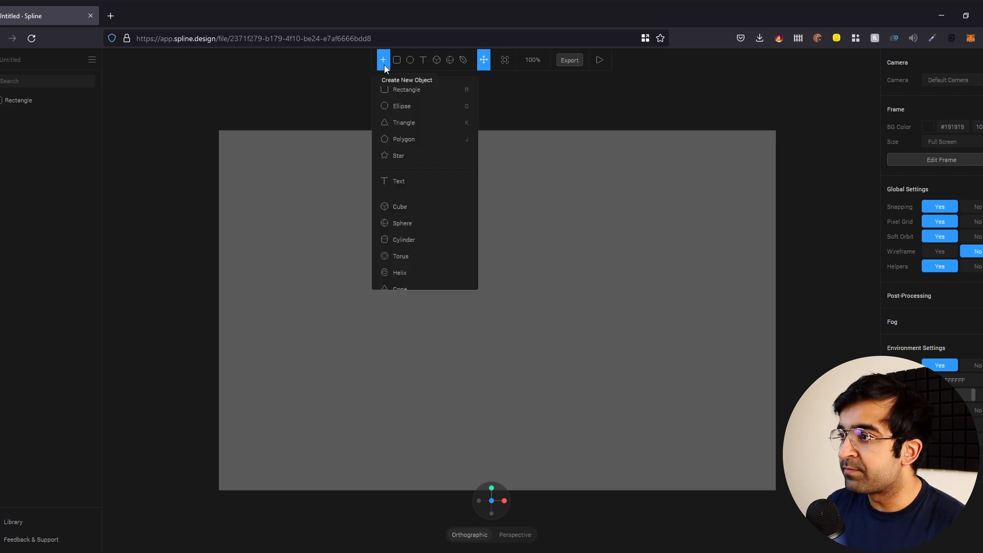
{"action": "left_click", "coordinate": [405, 211]}
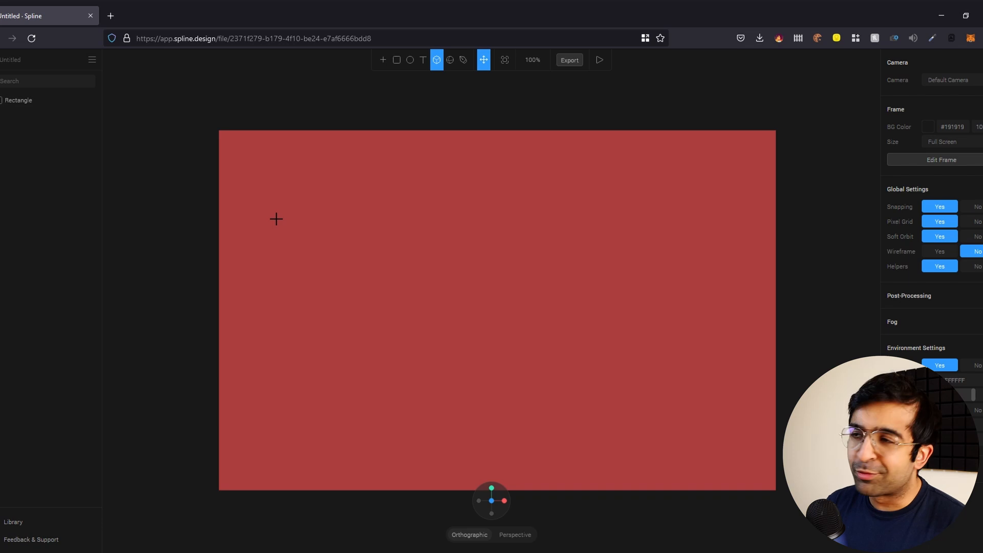
{"action": "key", "text": "alt"}
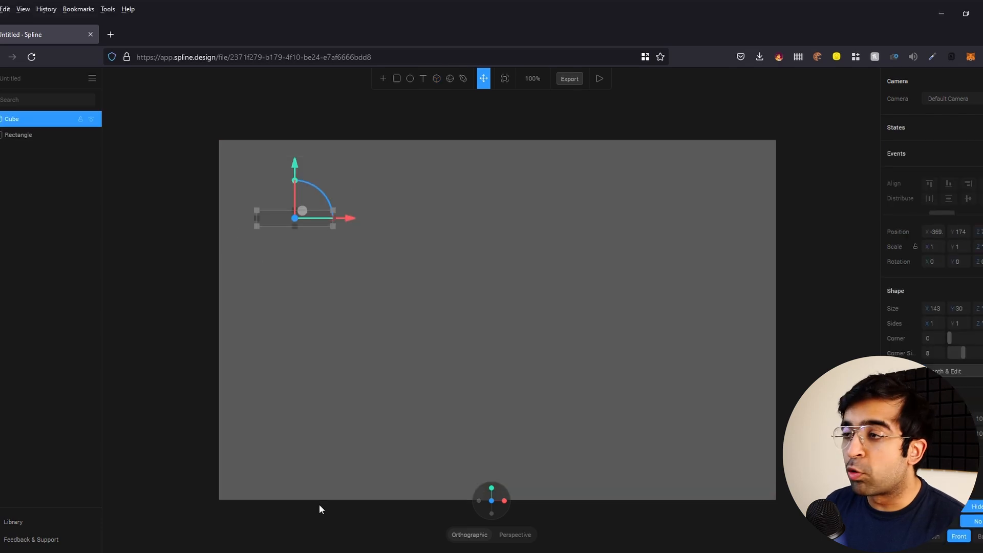
{"action": "left_click_drag", "start_coordinate": [320, 505], "coordinate": [371, 514]}
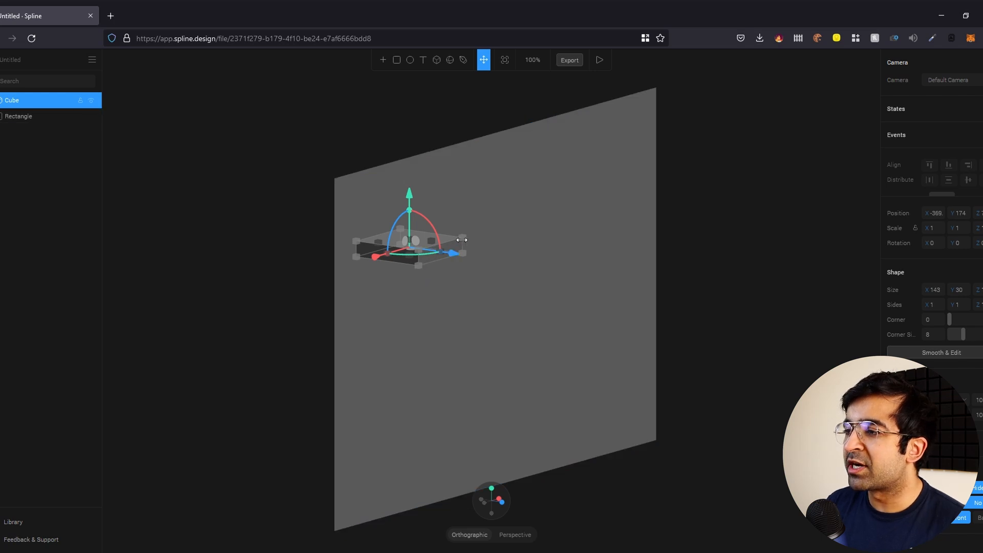
{"action": "left_click_drag", "start_coordinate": [457, 243], "coordinate": [442, 239]}
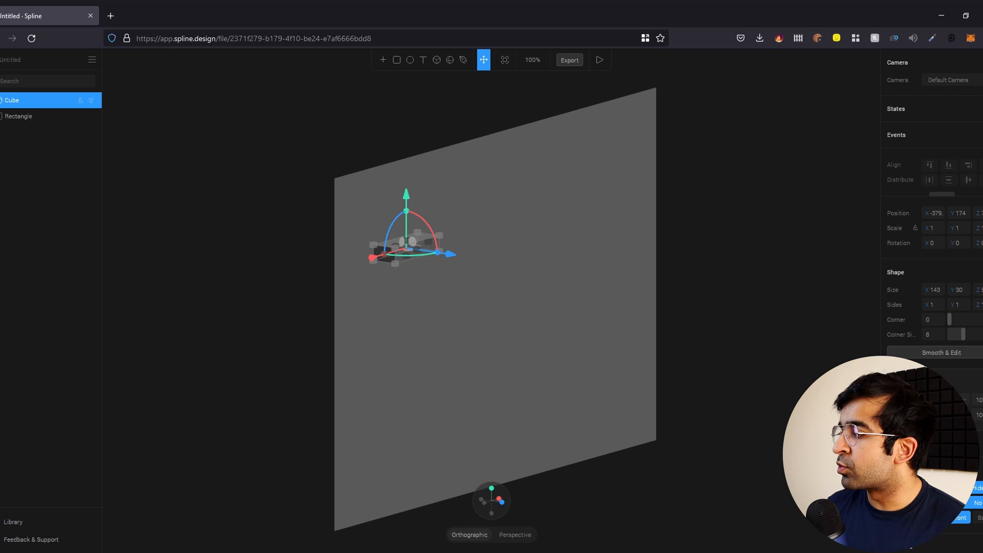
Change the cube's material color to a saturated blue.
{"action": "left_click", "coordinate": [931, 414]}
{"action": "mouse_move", "coordinate": [958, 547]}
{"action": "left_mouse_down"}
{"action": "mouse_move", "coordinate": [968, 547]}
{"action": "mouse_move", "coordinate": [958, 548]}
{"action": "left_mouse_up"}
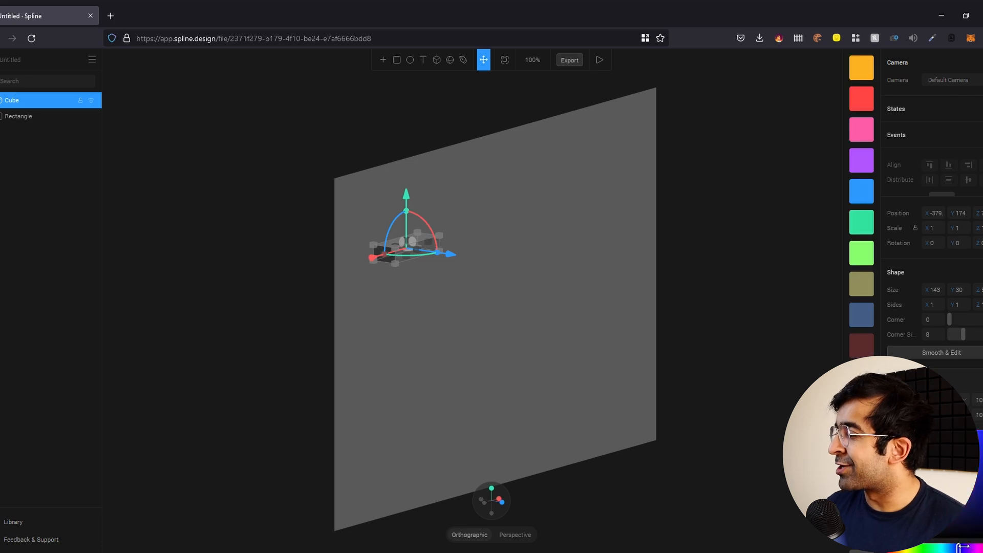
{"action": "left_click", "coordinate": [979, 430]}
{"action": "left_click", "coordinate": [736, 385]}
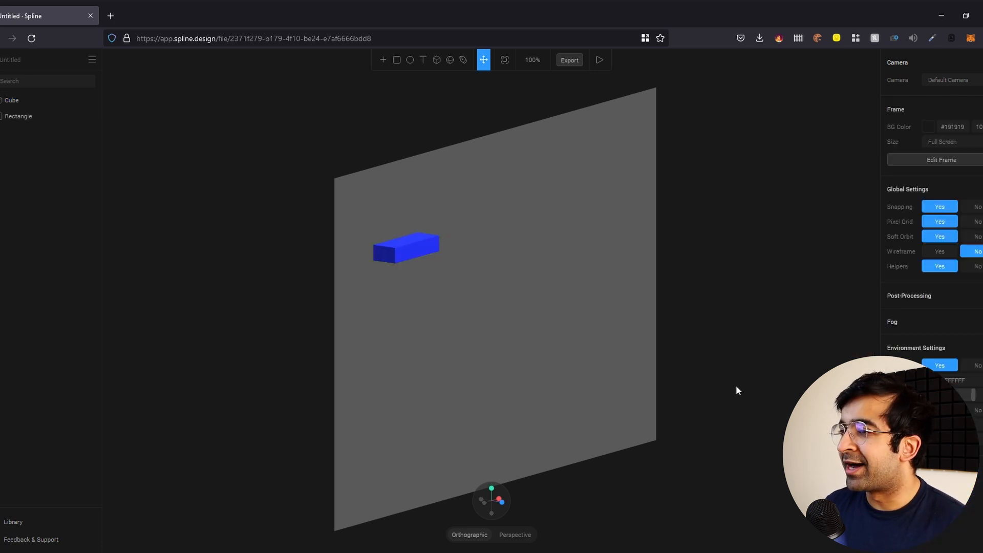
Rotate the blue cube about its vertical axis to about -87.6° so its narrow end faces the front.
{"action": "left_click", "coordinate": [425, 245]}
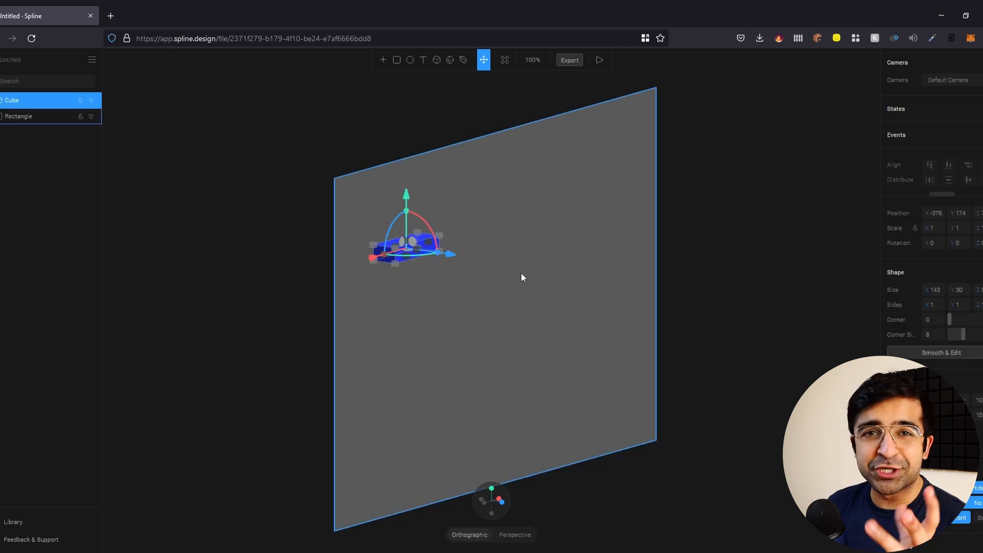
{"action": "left_click", "coordinate": [526, 311]}
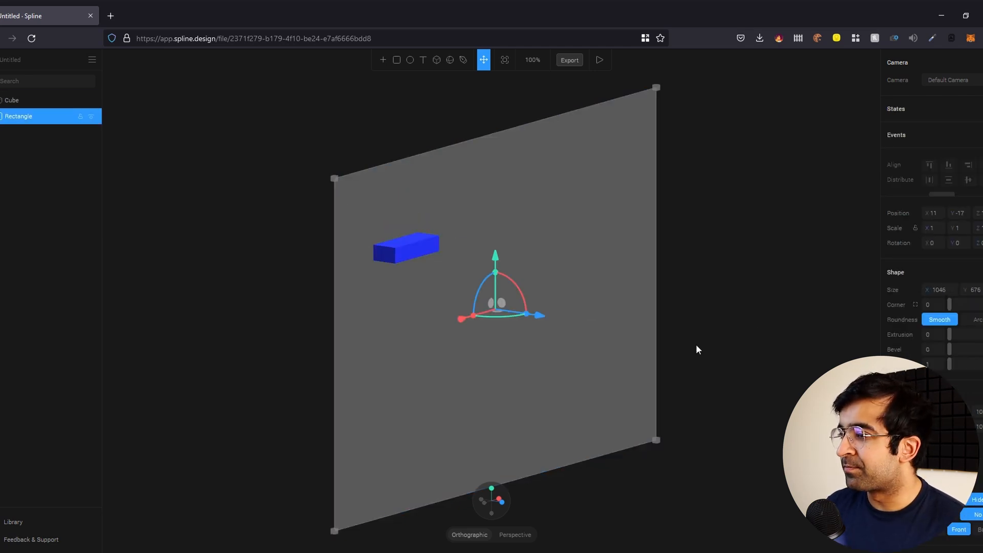
{"action": "left_click", "coordinate": [435, 250]}
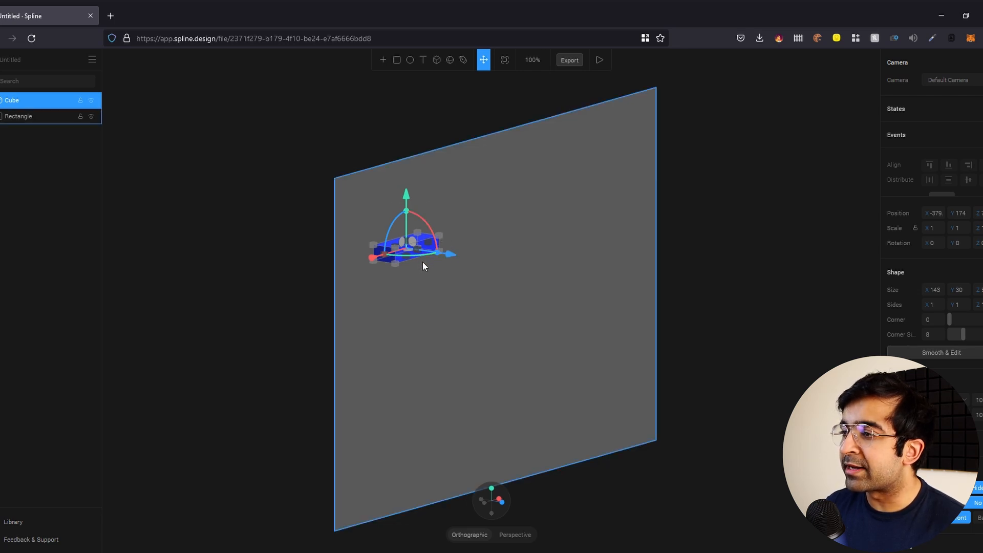
{"action": "left_click_drag", "start_coordinate": [417, 256], "coordinate": [399, 256]}
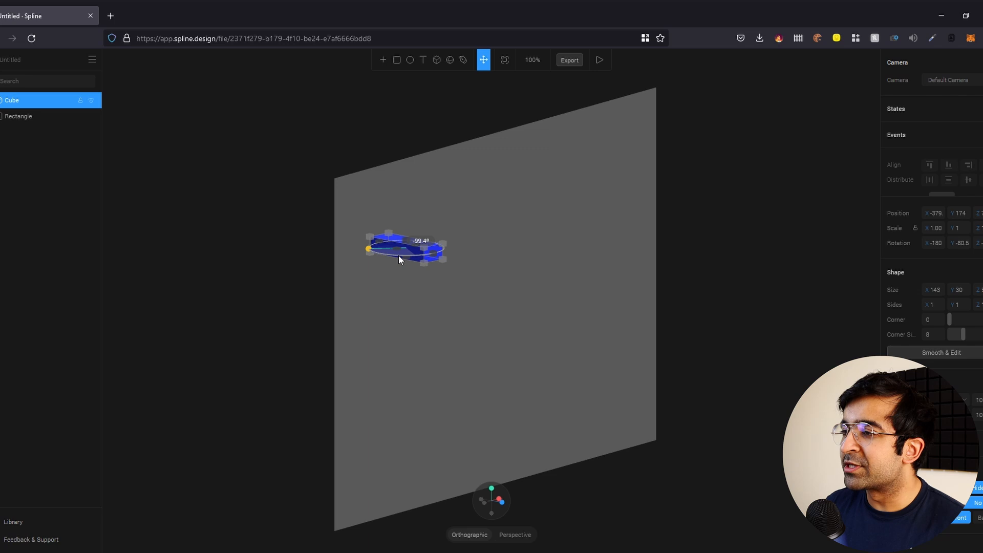
{"action": "left_click_drag", "start_coordinate": [399, 256], "coordinate": [398, 257]}
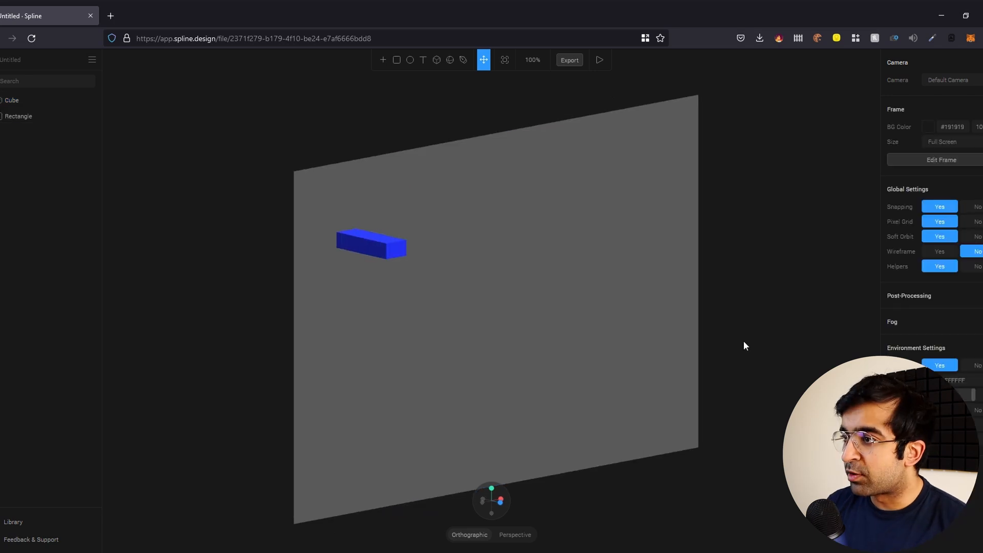
{"action": "left_click_drag", "start_coordinate": [744, 341], "coordinate": [711, 335], "text": "alt"}
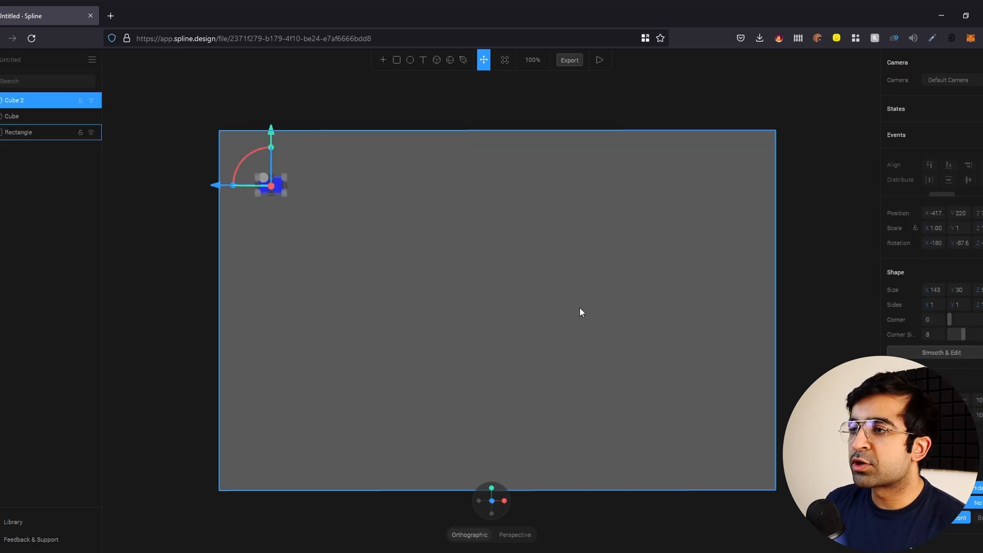
Add a Look At event to Cube 2 and preview the scene to check its response to the cursor.
{"action": "left_click", "coordinate": [198, 269]}
{"action": "left_click", "coordinate": [275, 191]}
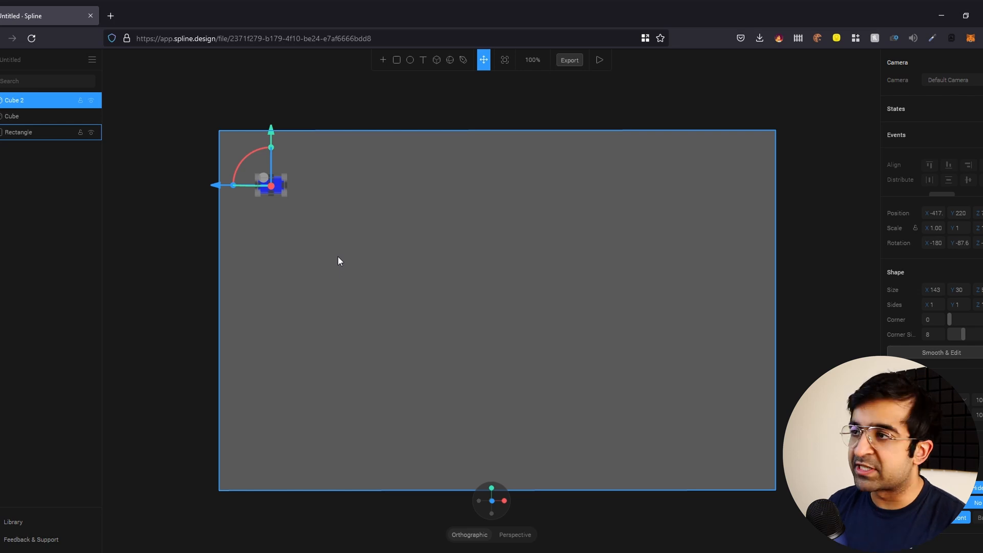
{"action": "left_click", "coordinate": [310, 103]}
{"action": "left_click", "coordinate": [272, 188]}
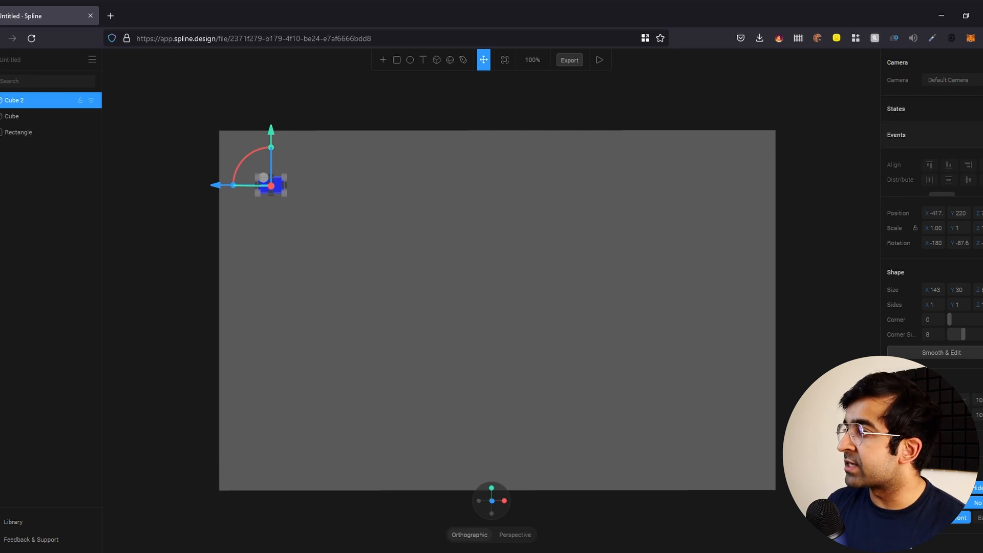
{"action": "left_click", "coordinate": [981, 135]}
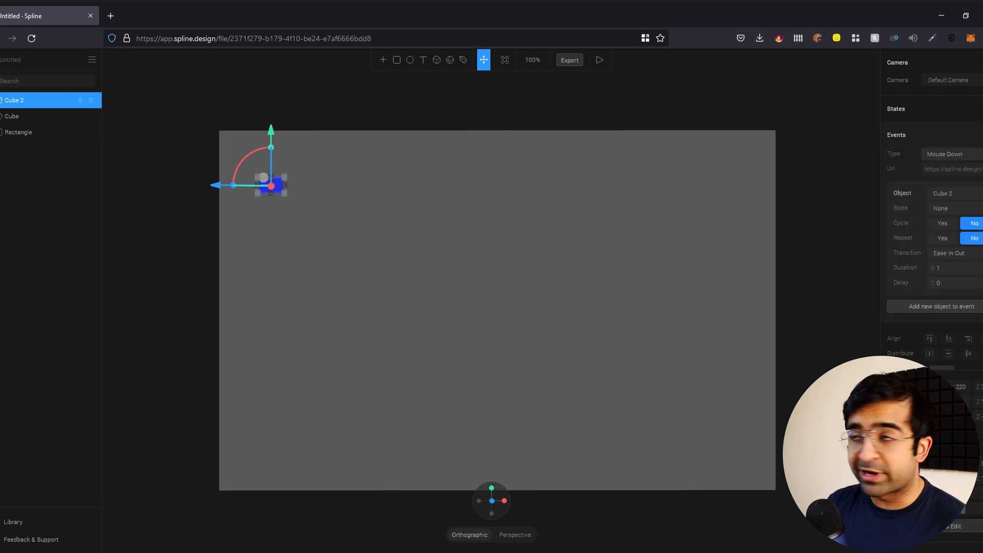
{"action": "left_click", "coordinate": [940, 245]}
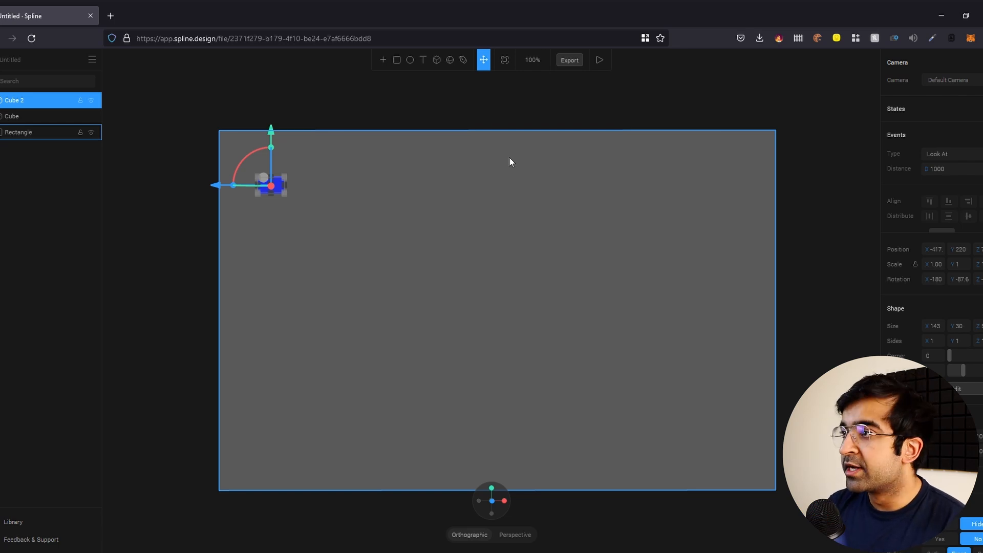
{"action": "left_click", "coordinate": [598, 60]}
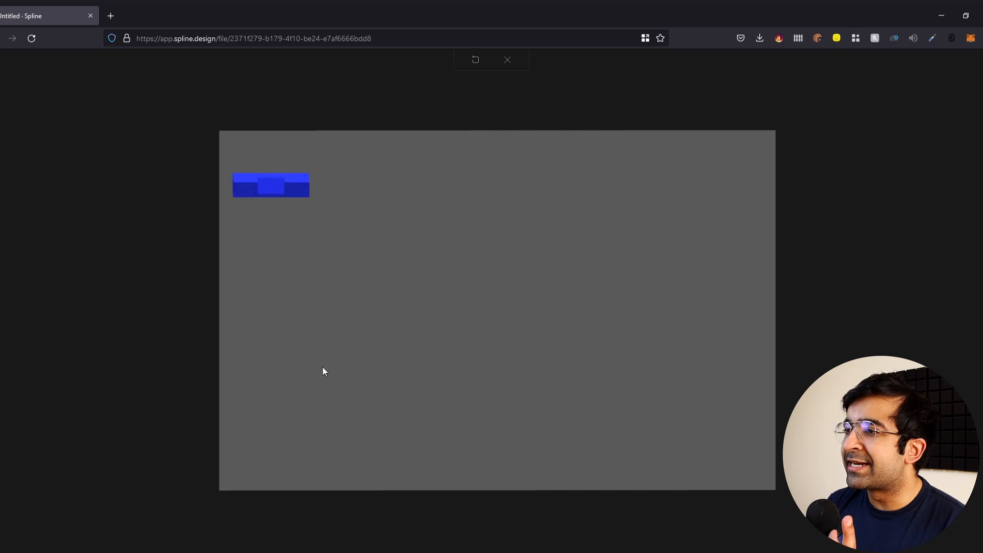
{"action": "left_click", "coordinate": [505, 60]}
Set the cube's X, Y and Z rotation to 0.
{"action": "left_click", "coordinate": [942, 279]}
{"action": "key", "text": "Return"}
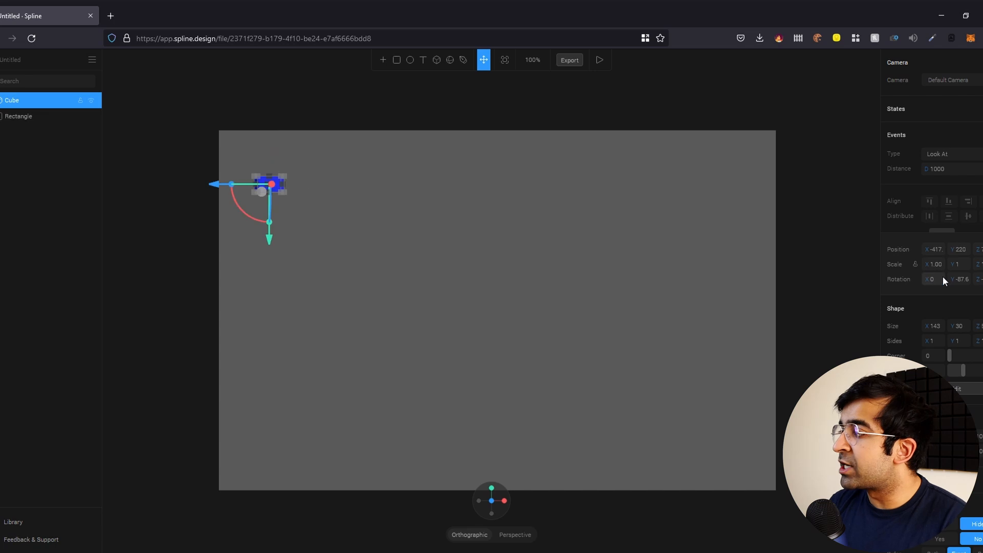
{"action": "left_click", "coordinate": [960, 279]}
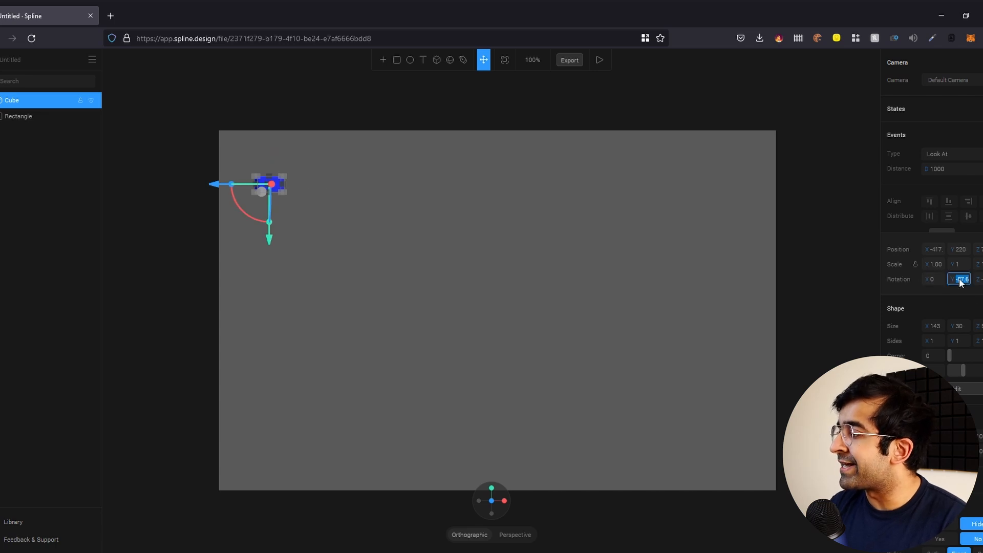
{"action": "key", "text": "Return"}
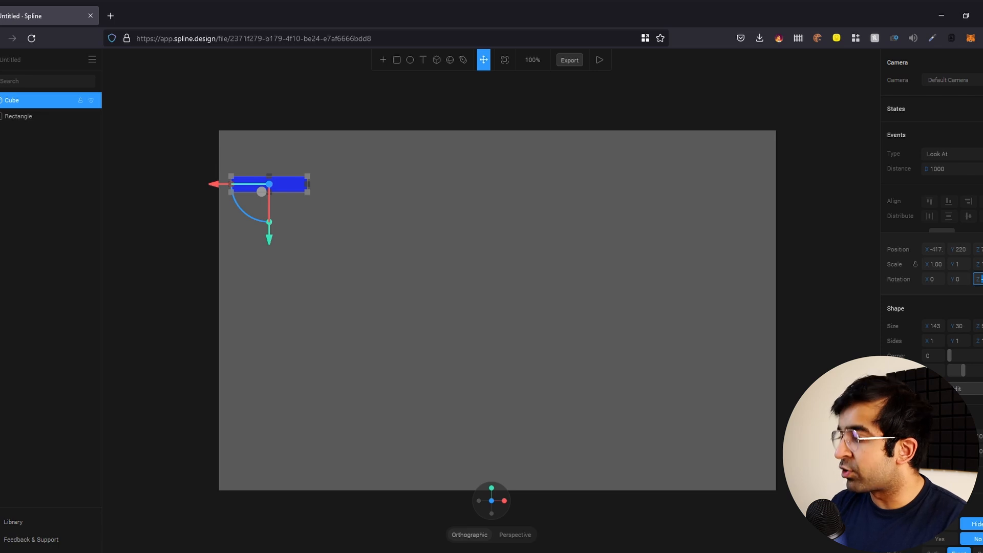
{"action": "key", "text": "Return"}
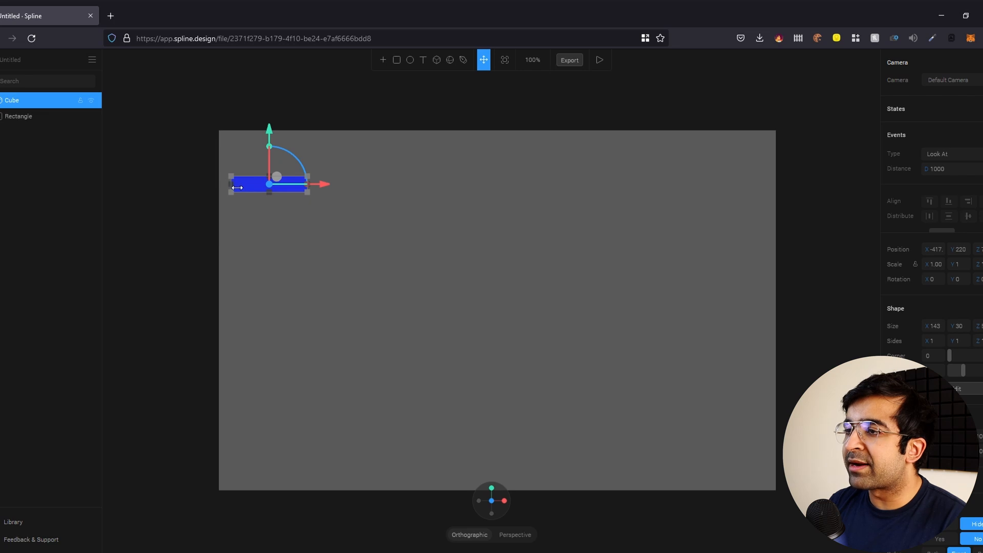
Narrow the cube to a width of about 40 and stretch its depth into a long block.
{"action": "left_click_drag", "start_coordinate": [231, 185], "coordinate": [292, 195]}
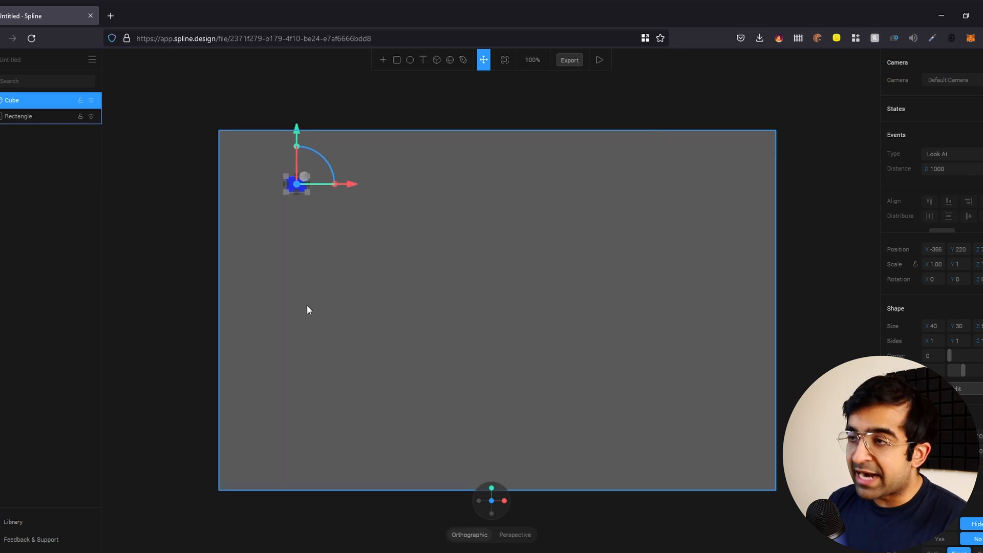
{"action": "left_click_drag", "start_coordinate": [306, 305], "coordinate": [352, 324], "text": "alt"}
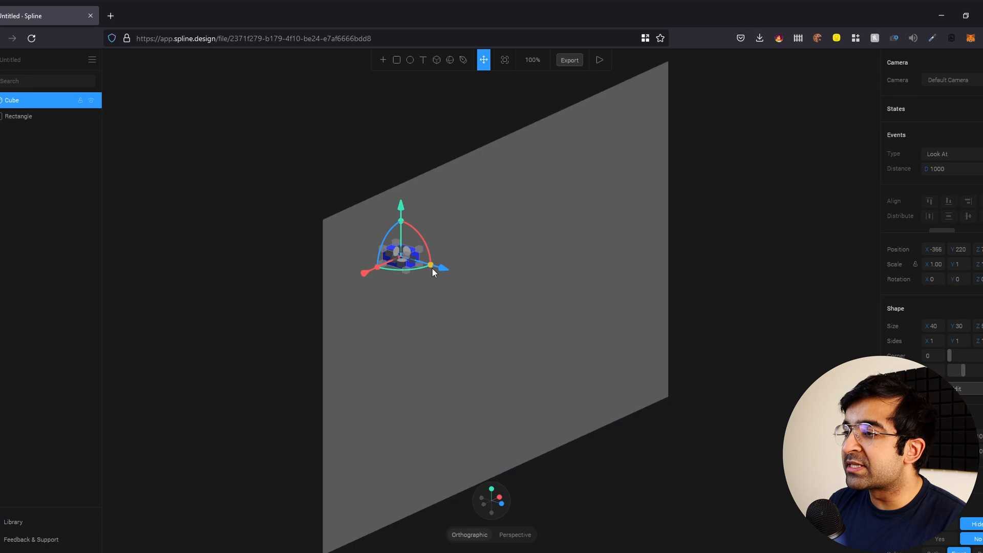
{"action": "left_click_drag", "start_coordinate": [432, 267], "coordinate": [463, 294]}
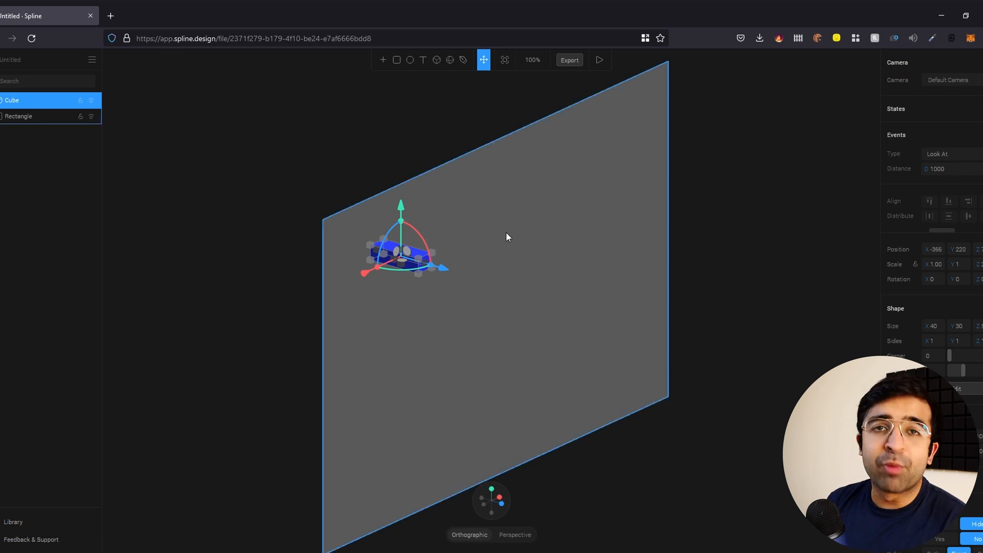
Preview the scene to check how the reshaped cube turns toward the cursor.
{"action": "left_click", "coordinate": [743, 228]}
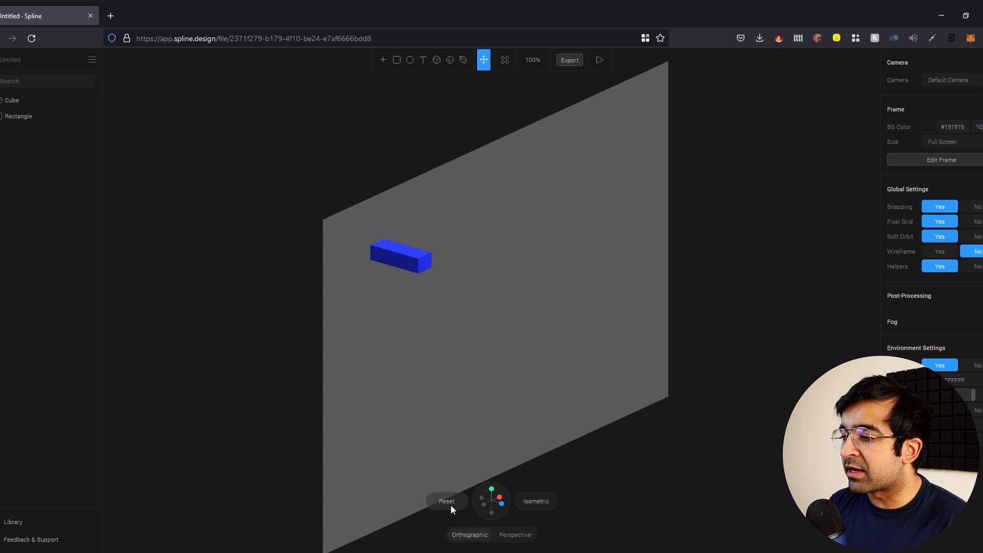
{"action": "left_click", "coordinate": [451, 505]}
{"action": "left_click", "coordinate": [599, 62]}
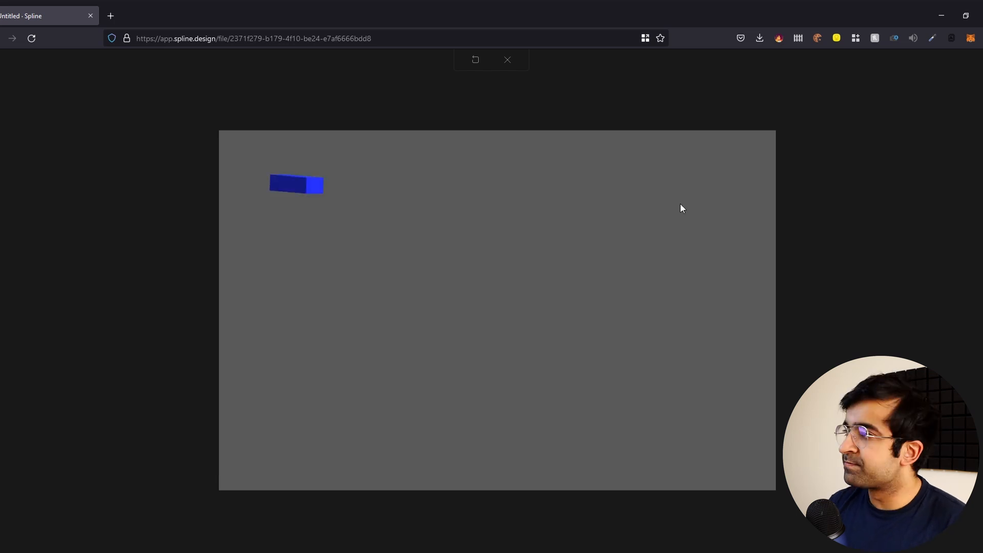
{"action": "key", "text": "Escape"}
Move the cube to about X -421, Y 232, and place a duplicate beside it at about X -366.
{"action": "left_click_drag", "start_coordinate": [291, 191], "coordinate": [276, 184]}
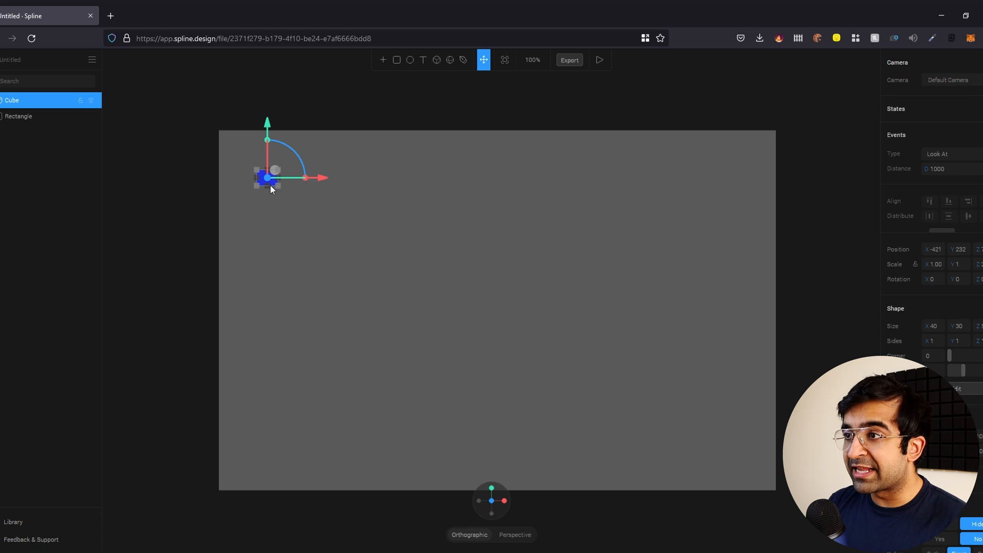
{"action": "key", "text": "ctrl+d"}
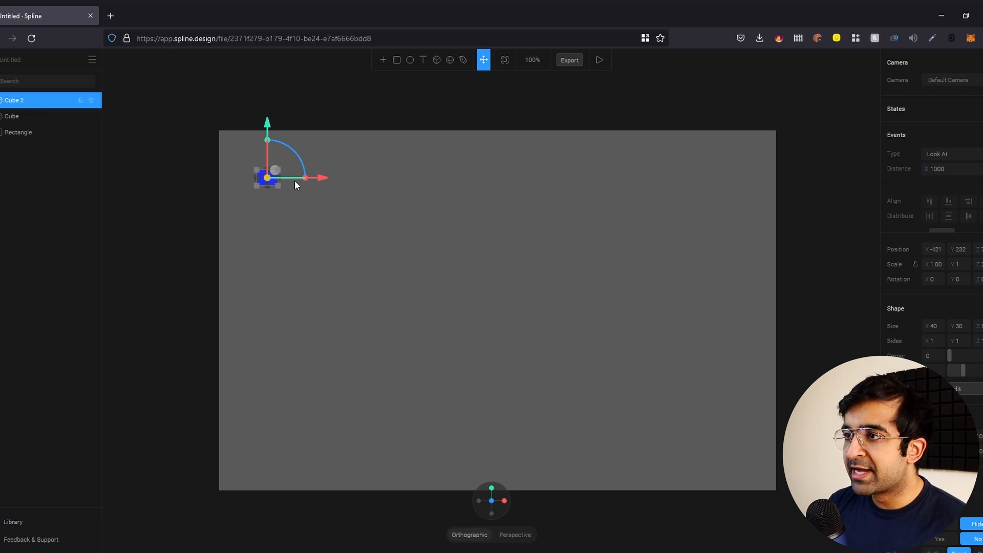
{"action": "left_click_drag", "start_coordinate": [323, 179], "coordinate": [353, 175]}
{"action": "left_click", "coordinate": [337, 145]}
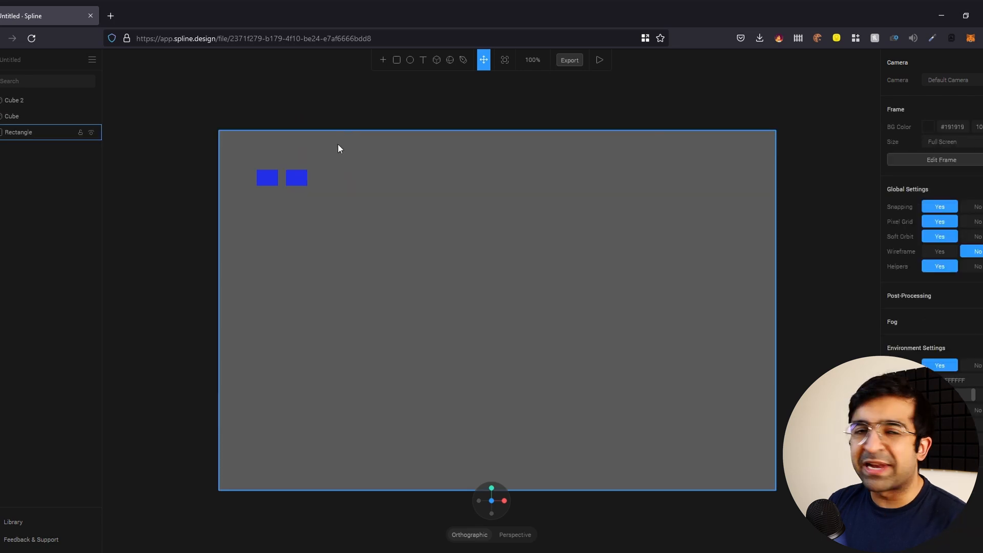
Place a third copy of the cube at about X -311 in the row, and group the three cubes.
{"action": "left_click", "coordinate": [297, 179]}
{"action": "key", "text": "ctrl+d"}
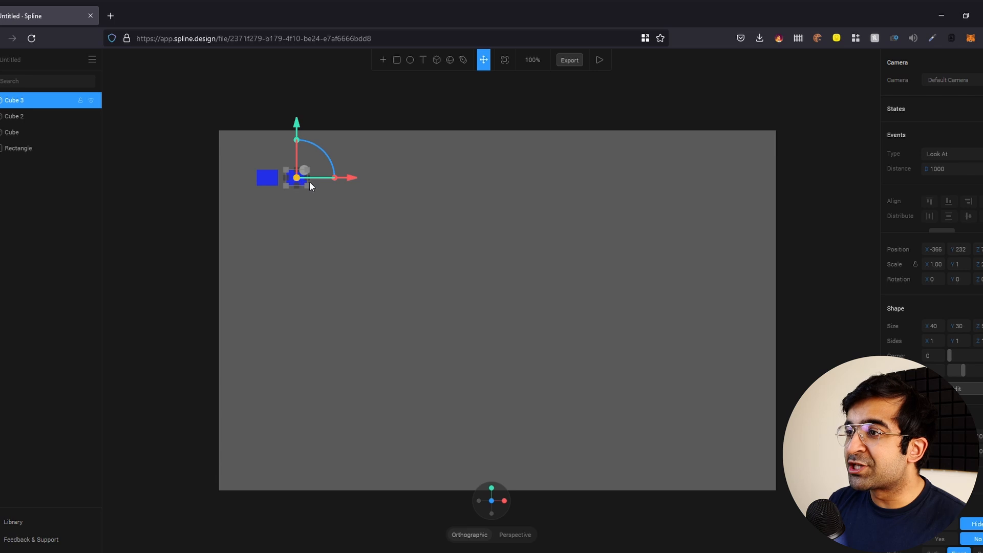
{"action": "left_click_drag", "start_coordinate": [354, 178], "coordinate": [383, 181]}
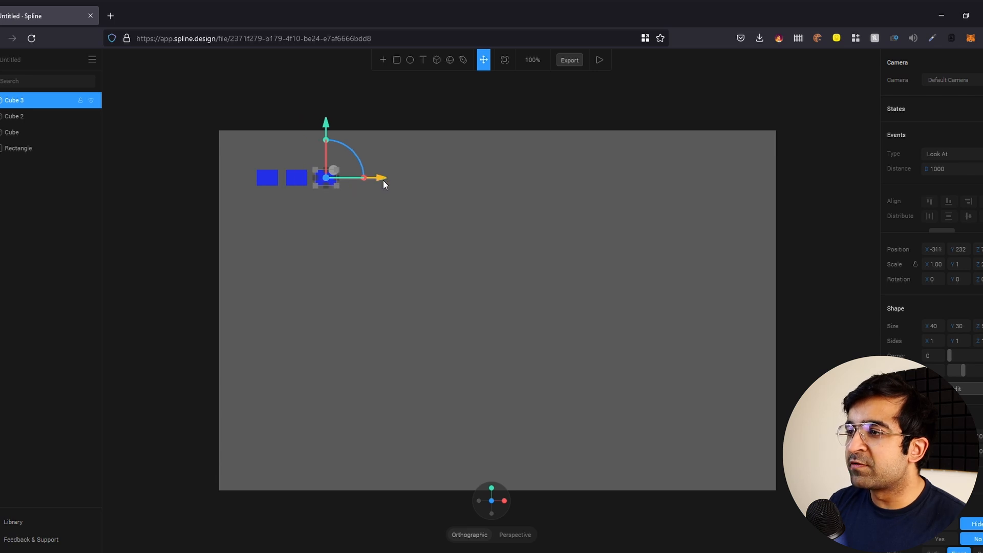
{"action": "left_click", "coordinate": [296, 179], "text": "shift"}
{"action": "left_click", "coordinate": [266, 181], "text": "shift"}
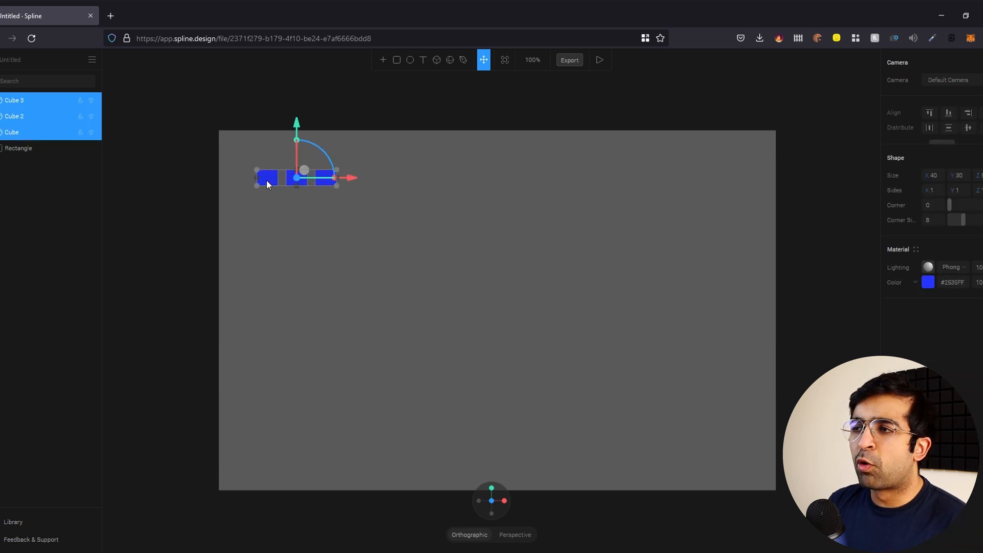
{"action": "right_click", "coordinate": [266, 180]}
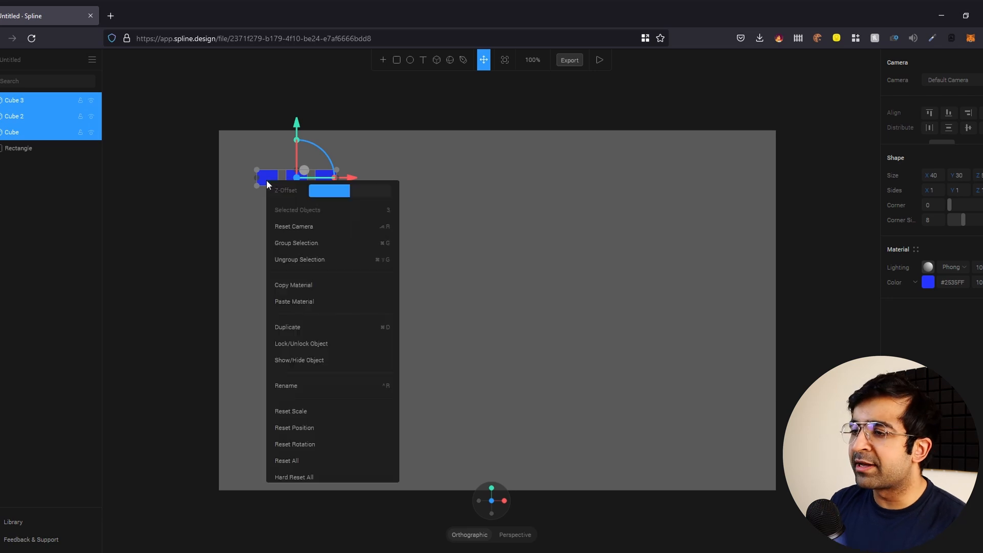
{"action": "left_click", "coordinate": [306, 243]}
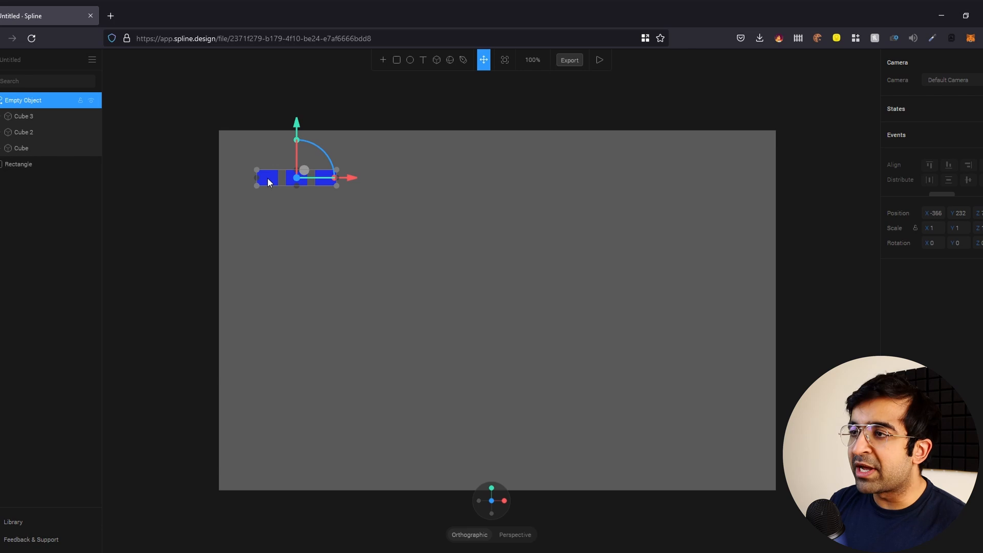
Duplicate the three-cube group four times and spread the copies along the same row across the rectangle.
{"action": "key", "text": "ctrl+d"}
{"action": "left_click_drag", "start_coordinate": [268, 182], "coordinate": [630, 181]}
{"action": "key", "text": "ctrl+d"}
{"action": "key", "text": "ctrl+d"}
{"action": "key", "text": "ctrl+d"}
Select all five three-cube groups and combine them into one group for the whole row.
{"action": "left_click", "coordinate": [583, 179], "text": "shift"}
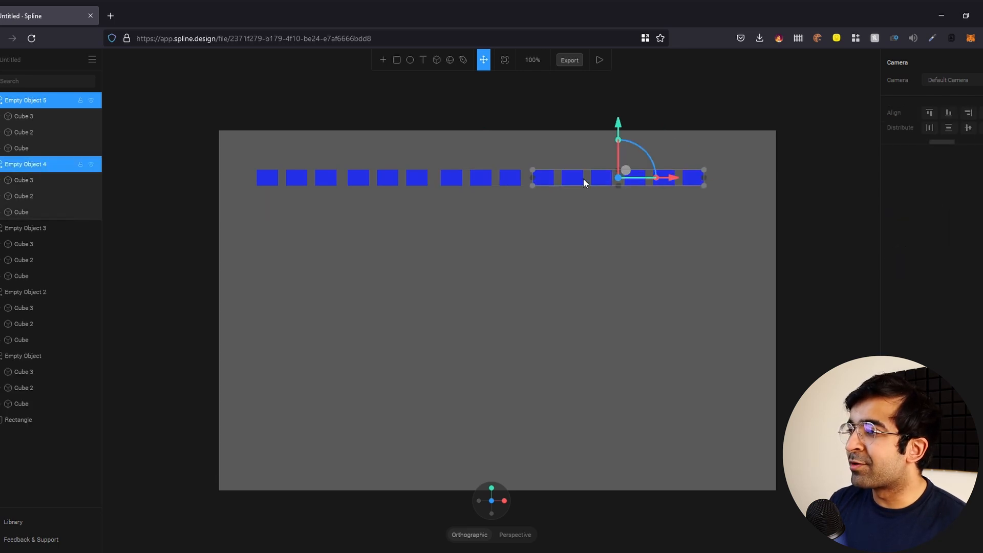
{"action": "left_click", "coordinate": [506, 177], "text": "shift"}
{"action": "left_click", "coordinate": [359, 178], "text": "shift"}
{"action": "left_click", "coordinate": [325, 177], "text": "shift"}
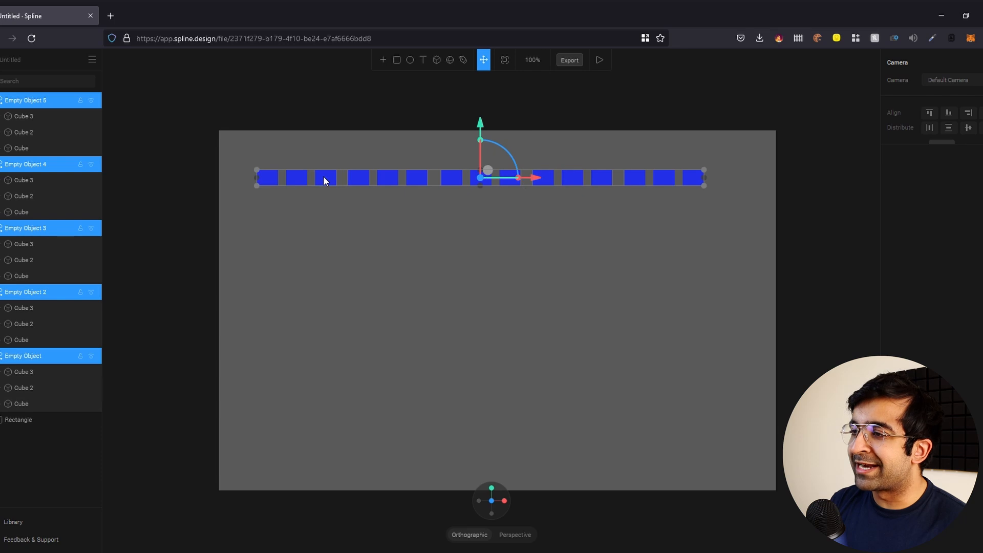
{"action": "right_click", "coordinate": [324, 177]}
{"action": "left_click", "coordinate": [376, 245]}
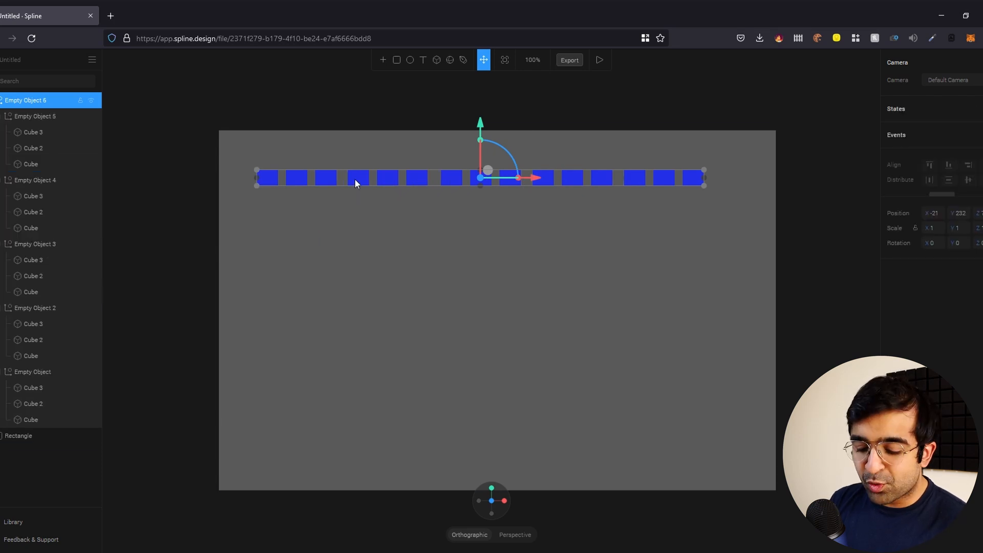
Duplicate the full row twice with even spacing below the original, placing the third row at about Y 122.
{"action": "key", "text": "ctrl+d"}
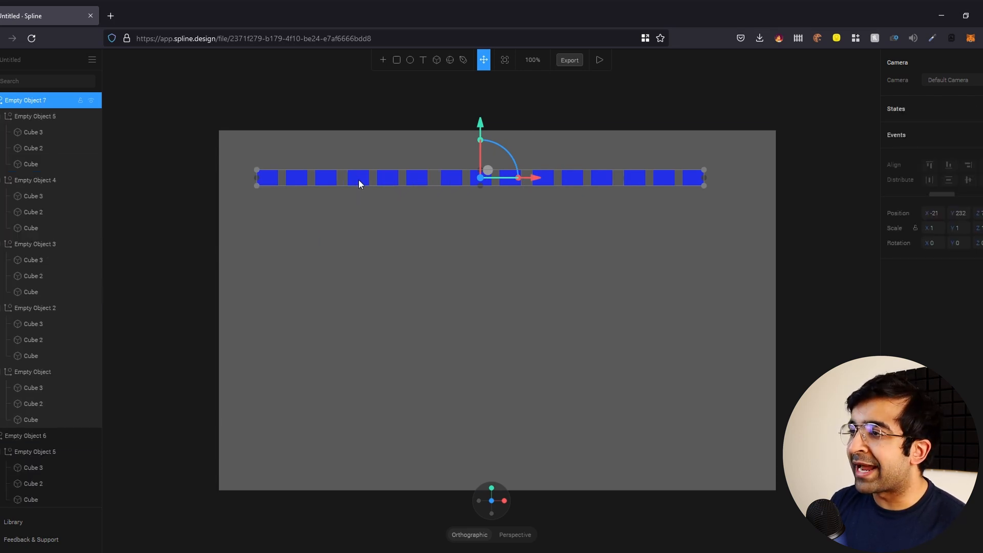
{"action": "left_click_drag", "start_coordinate": [358, 180], "coordinate": [365, 244]}
{"action": "key", "text": "ctrl+d"}
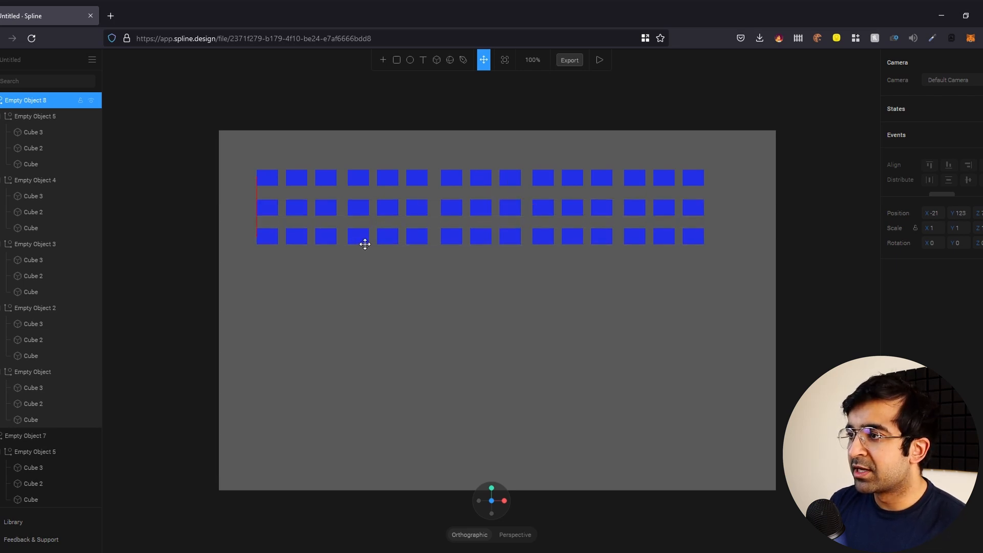
{"action": "left_click", "coordinate": [365, 246]}
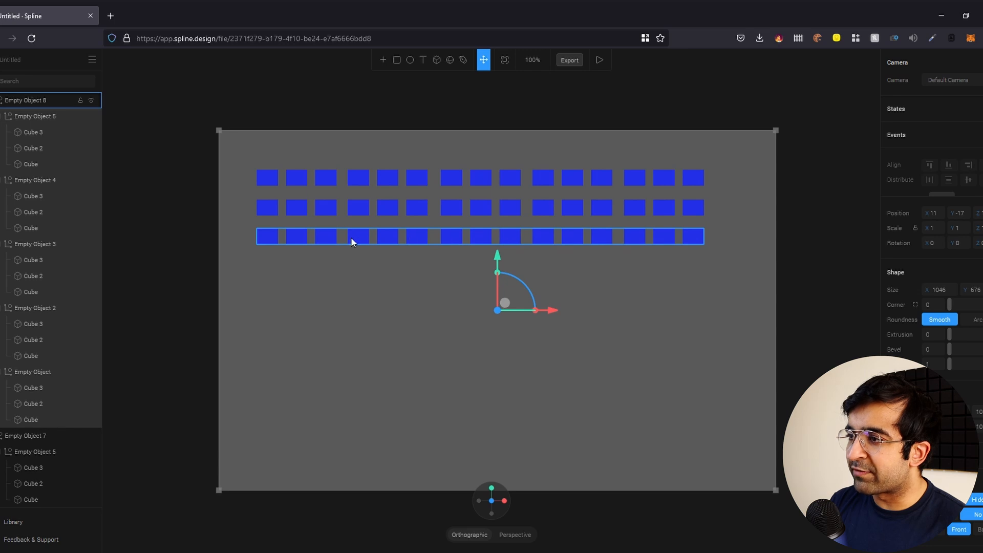
Place three more copies of the row in the rectangle's lower part, with the lowest at about Y -223.
{"action": "left_click", "coordinate": [351, 239]}
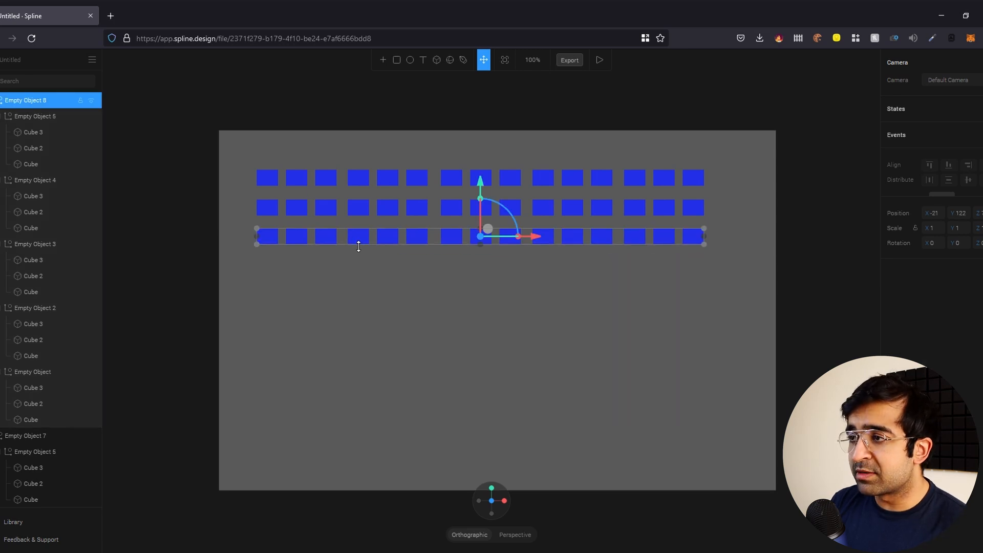
{"action": "left_click_drag", "start_coordinate": [358, 238], "coordinate": [360, 419]}
{"action": "left_click", "coordinate": [358, 398]}
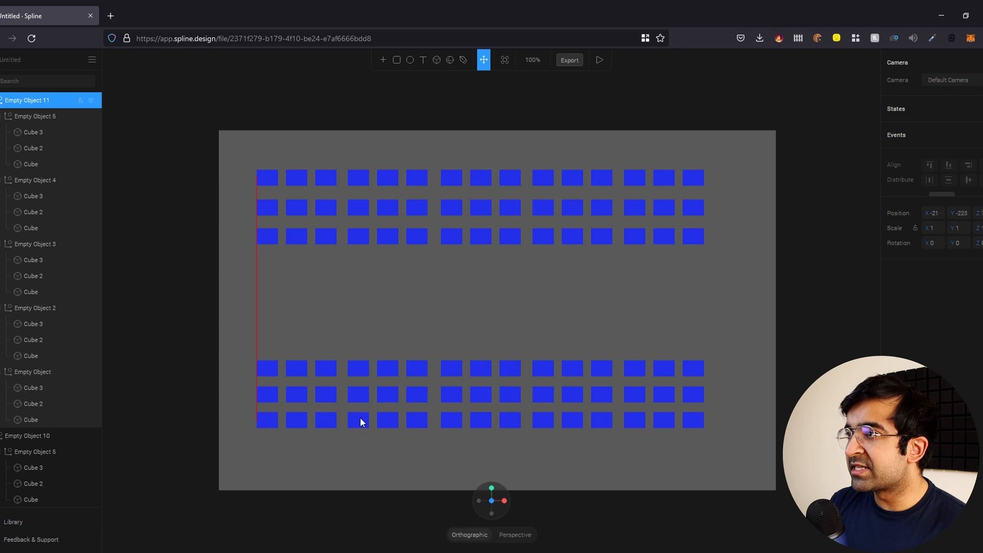
{"action": "left_click", "coordinate": [360, 418]}
Preview the scene to check how the rows of cubes turn toward the cursor.
{"action": "left_click", "coordinate": [604, 59]}
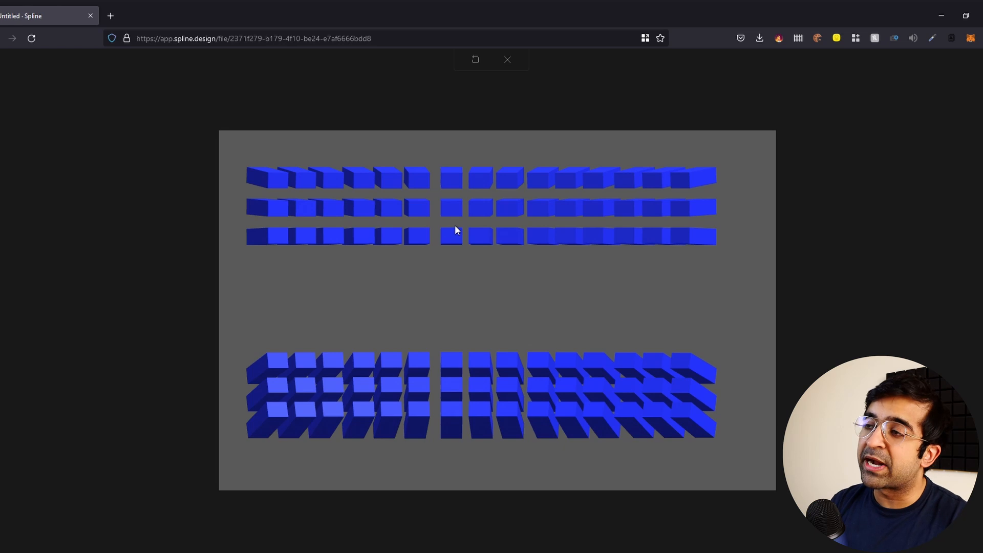
{"action": "left_click", "coordinate": [508, 60]}
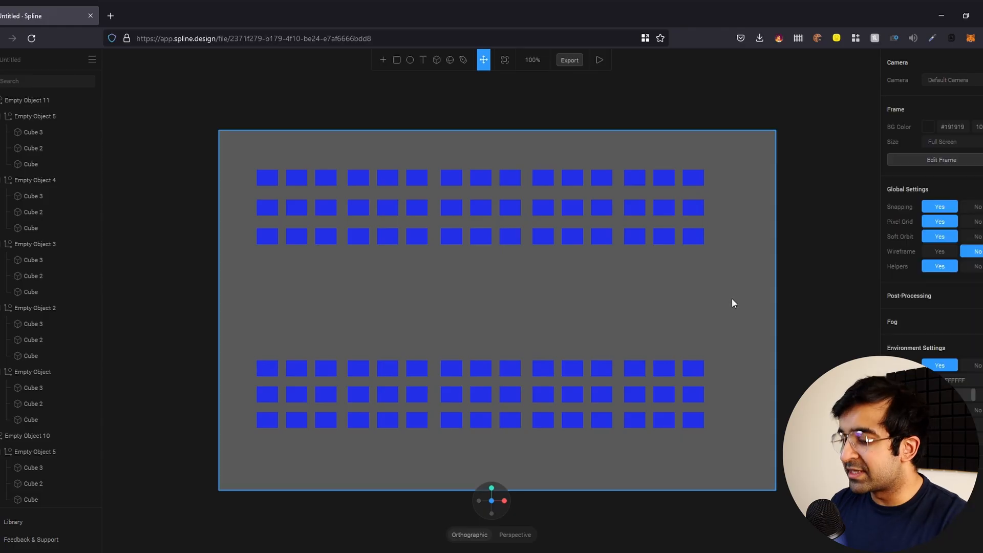
Delete the large backing rectangle and set the frame background color's opacity to 0%.
{"action": "left_click", "coordinate": [733, 300]}
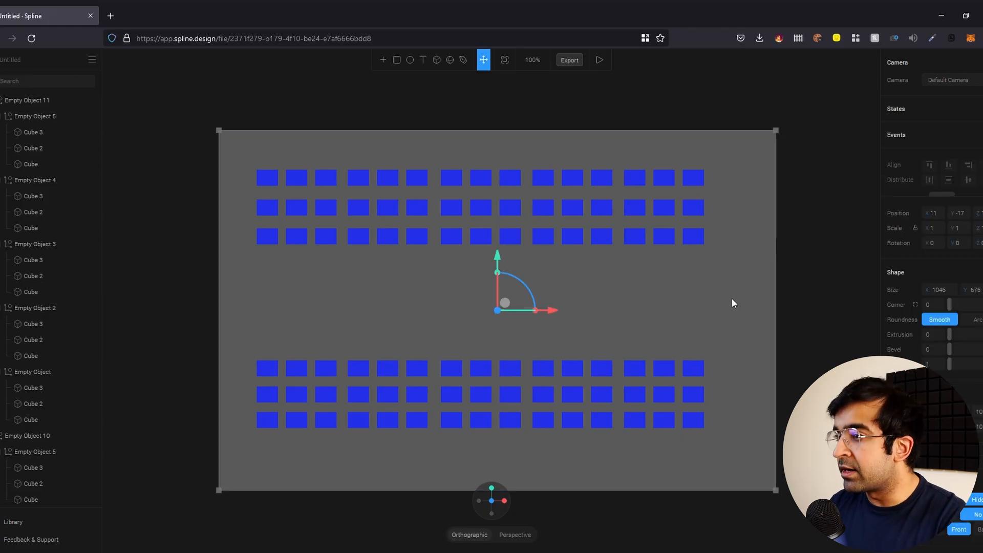
{"action": "key", "text": "Delete"}
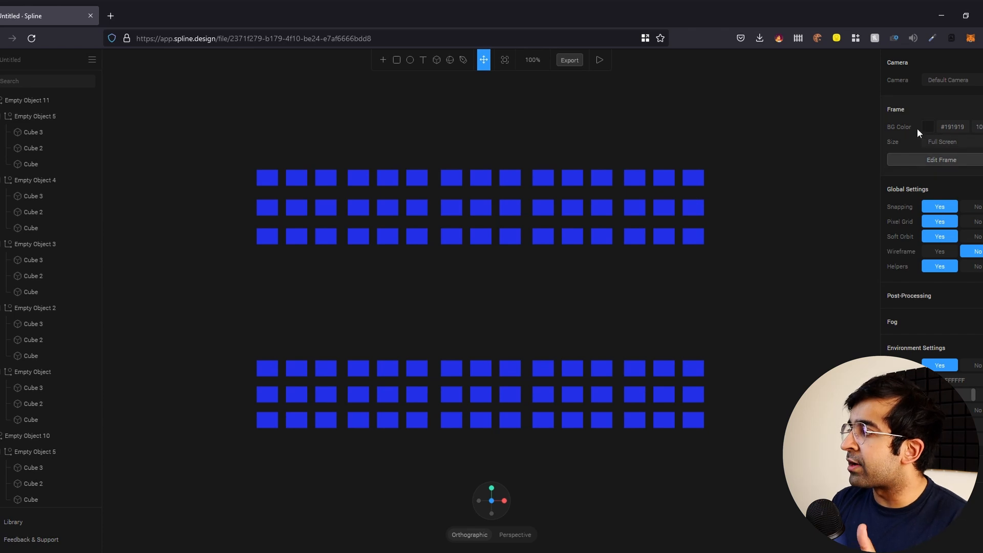
{"action": "left_click", "coordinate": [979, 128]}
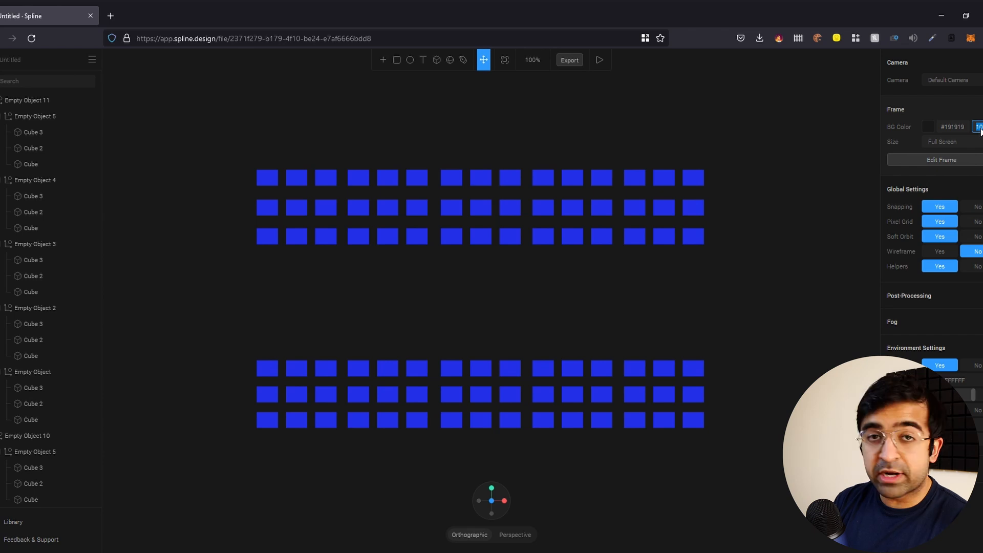
{"action": "key", "text": "Return"}
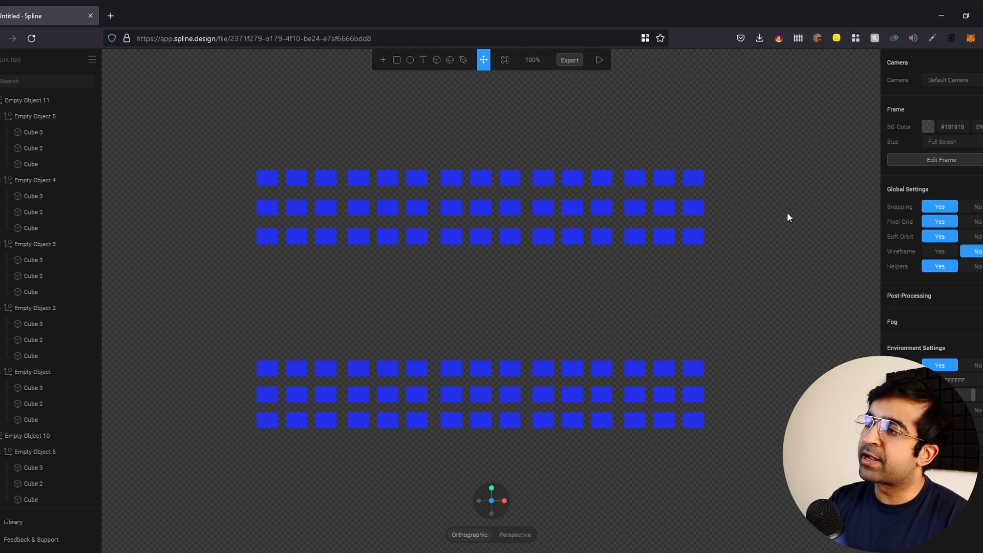
Export the scene as a public URL with Rotate, Pan and Zoom set to No, and copy its embed code.
{"action": "left_click", "coordinate": [570, 60]}
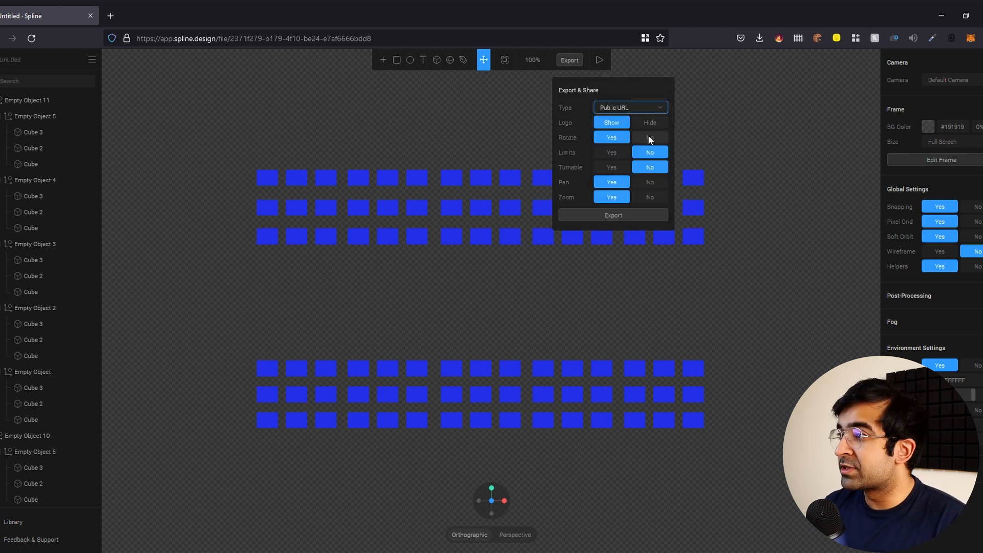
{"action": "left_click", "coordinate": [648, 136]}
{"action": "left_click", "coordinate": [652, 182]}
{"action": "left_click", "coordinate": [644, 199]}
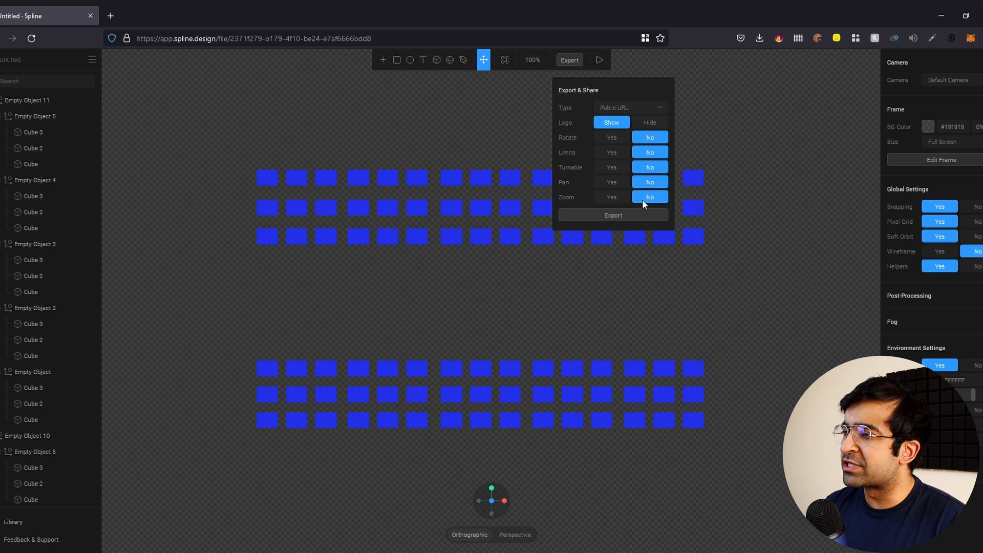
{"action": "left_click", "coordinate": [627, 214]}
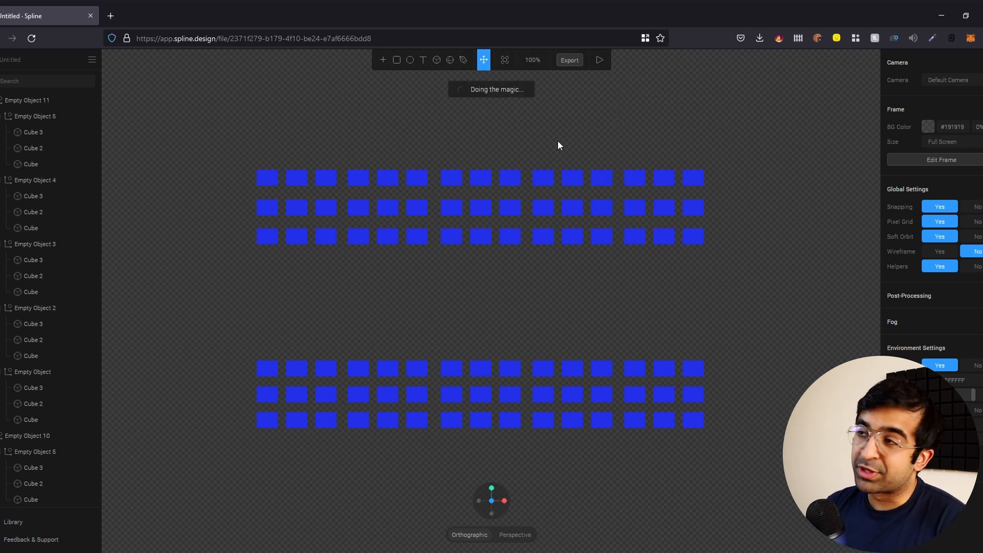
{"action": "left_click", "coordinate": [477, 318]}
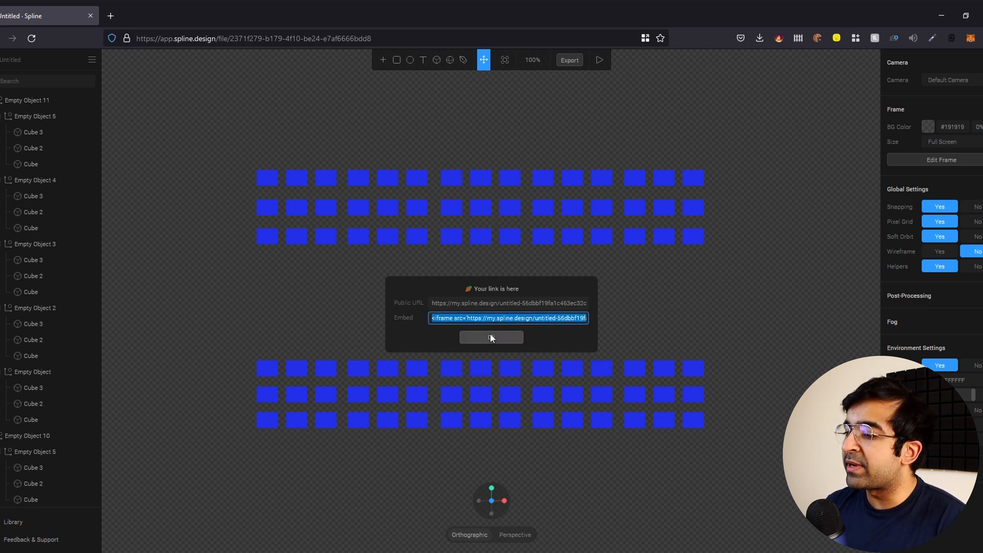
{"action": "left_click", "coordinate": [490, 333]}
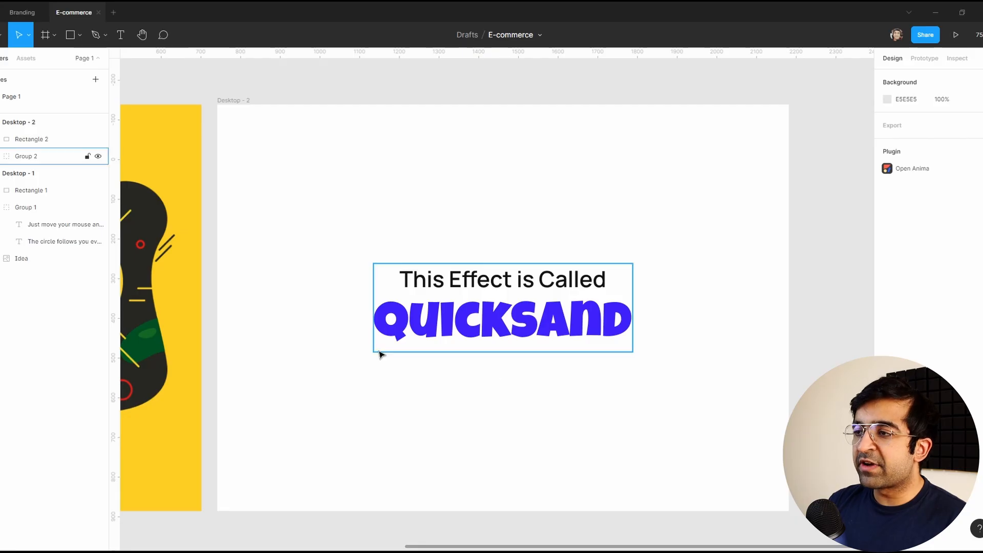
Switch to Figma and draw a 1440 × 1024 rectangle covering the whole Desktop - 2 frame.
{"action": "left_click", "coordinate": [277, 342]}
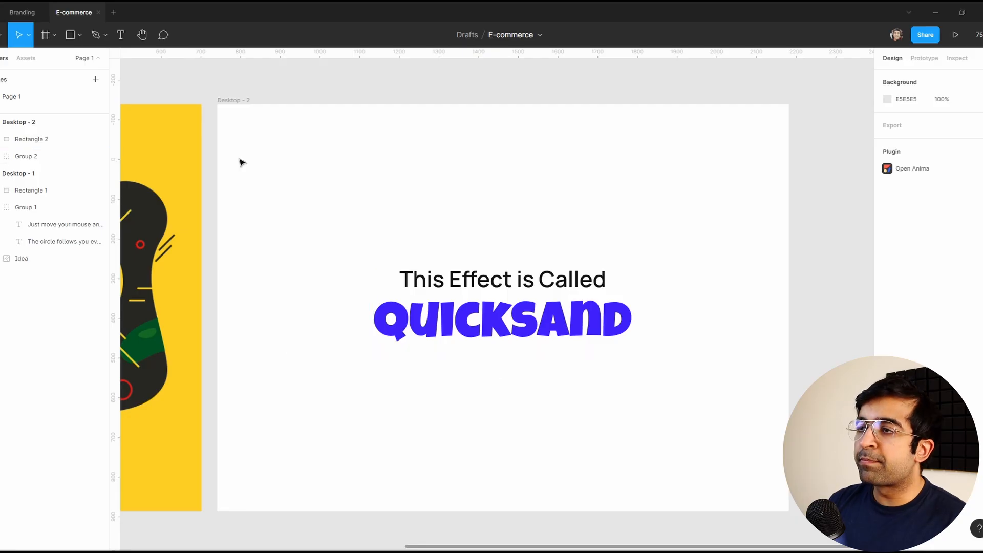
{"action": "key", "text": "r"}
{"action": "left_click_drag", "start_coordinate": [218, 105], "coordinate": [789, 511]}
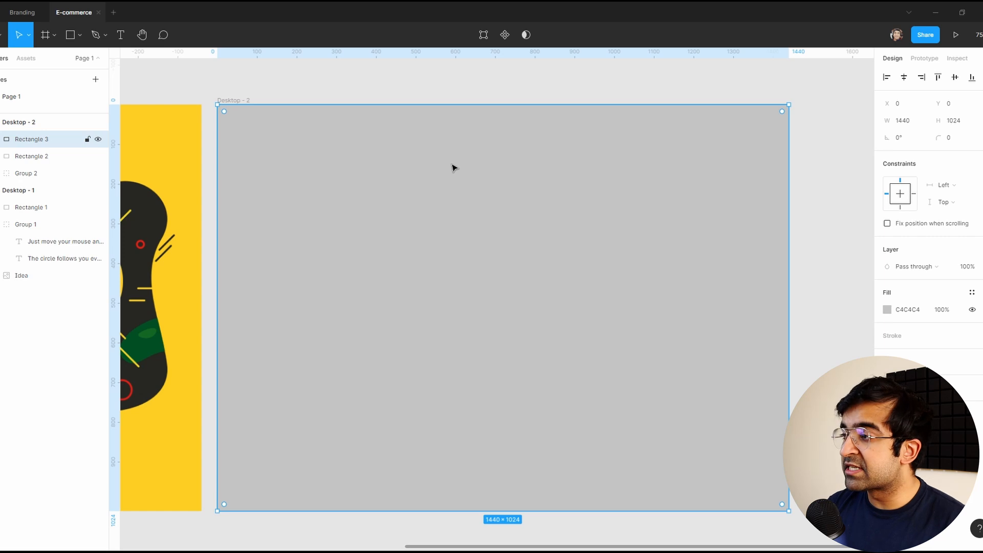
Use the Anima plugin to embed the copied Spline iframe code, 100% wide and high, on the new rectangle, and save it.
{"action": "right_click", "coordinate": [436, 157]}
{"action": "key", "text": "Escape"}
{"action": "key", "text": "ctrl+slash"}
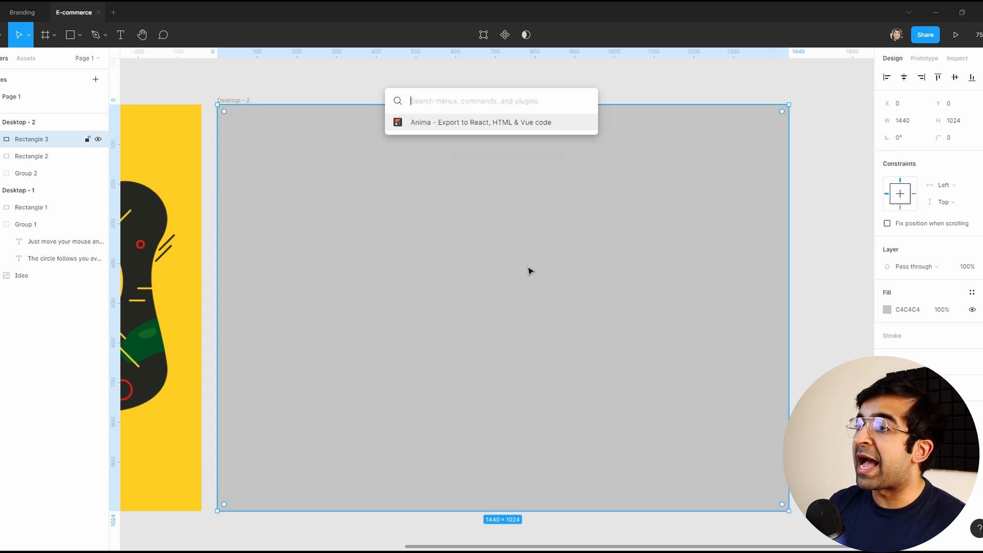
{"action": "left_click", "coordinate": [470, 123]}
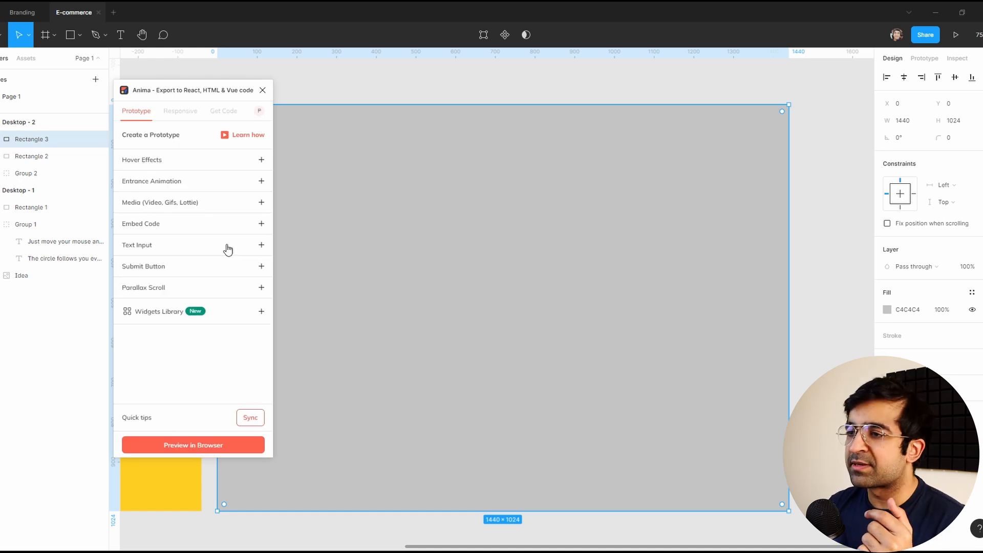
{"action": "left_click", "coordinate": [157, 229]}
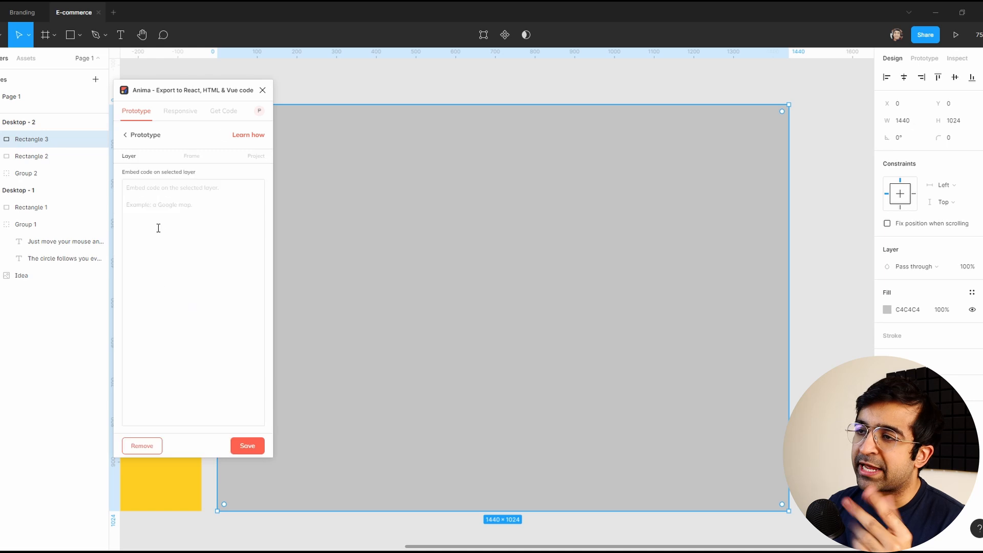
{"action": "type", "text": "<iframe src='https://my.spline.design/untitled-56dbbf19fa1c463ec32cb2a8ba976053/' frameborder='0' width='100%' height='100%'></iframe>"}
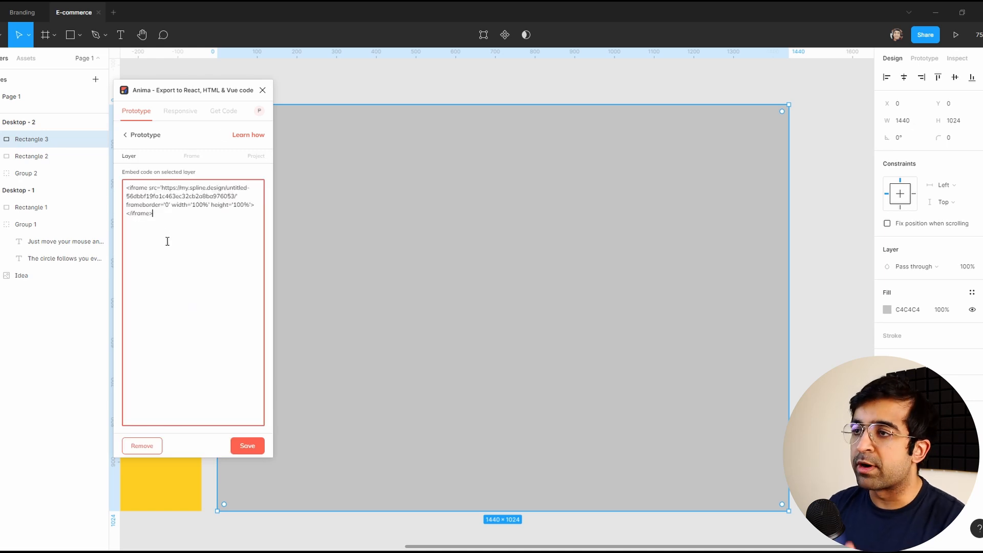
{"action": "left_click_drag", "start_coordinate": [193, 205], "coordinate": [251, 211]}
{"action": "left_click", "coordinate": [218, 209]}
{"action": "left_click", "coordinate": [229, 217]}
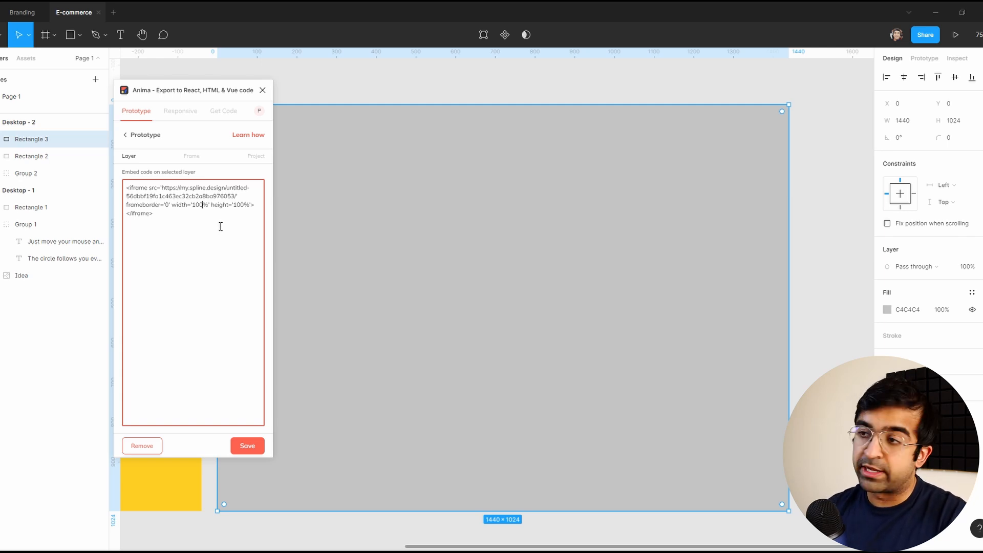
{"action": "left_click", "coordinate": [249, 447]}
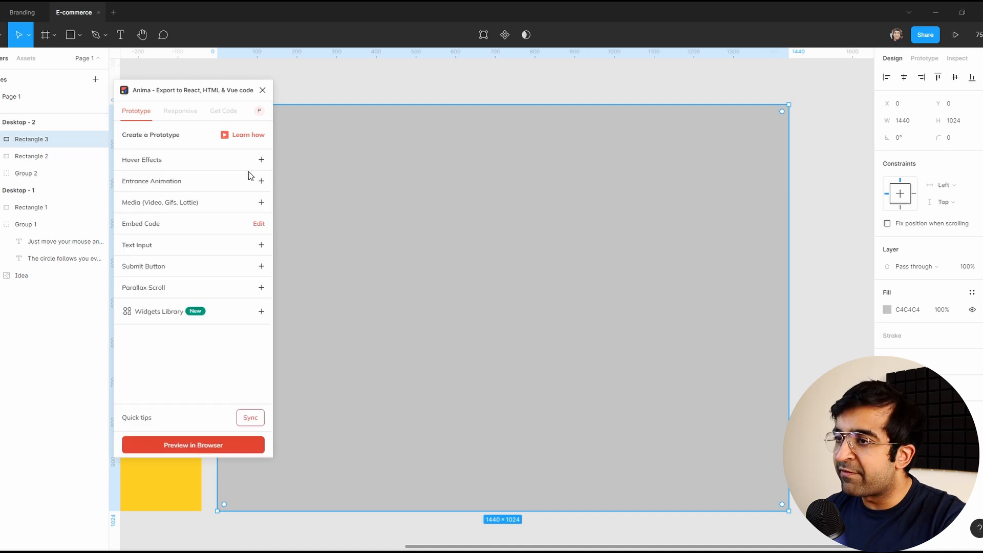
{"action": "left_click", "coordinate": [263, 92]}
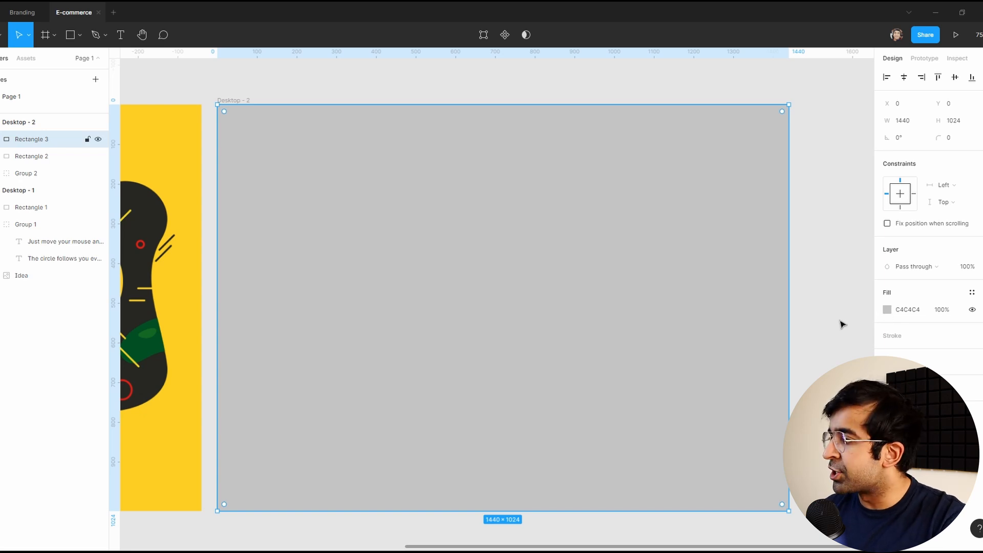
Set the fill opacity of the embedding rectangle to 0%.
{"action": "left_click", "coordinate": [951, 310]}
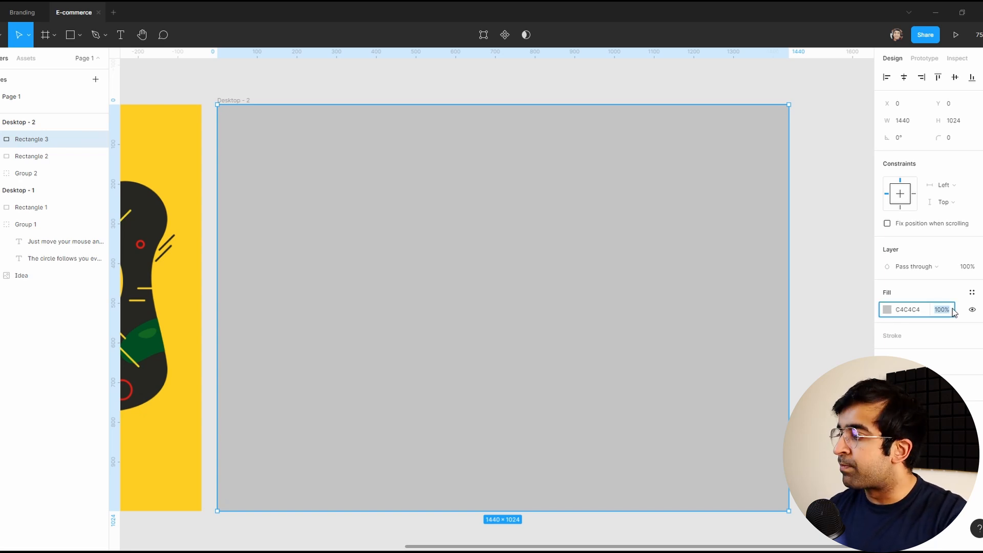
{"action": "type", "text": "0"}
{"action": "key", "text": "Return"}
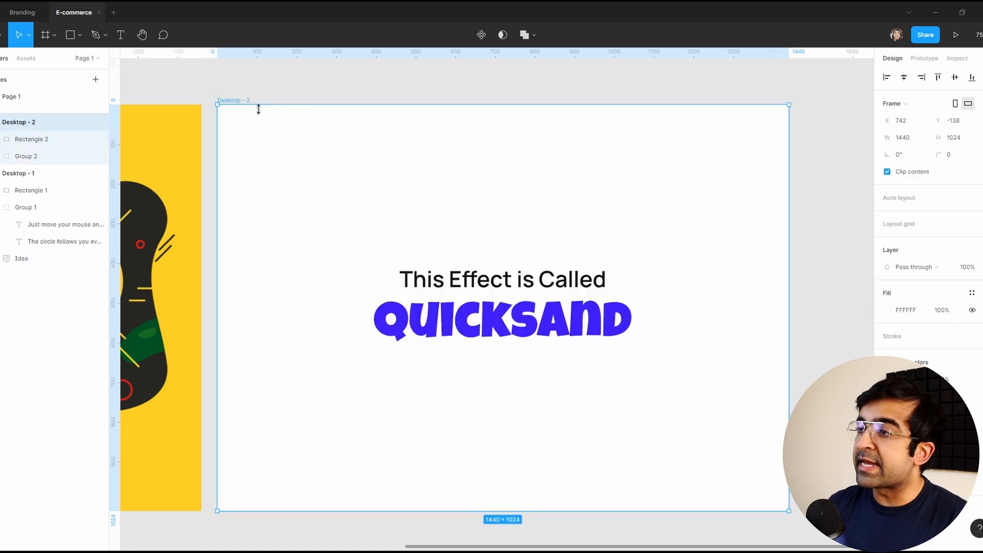
Open the Anima plugin for the Desktop - 2 frame and start its preview in the browser.
{"action": "key", "text": "ctrl+/"}
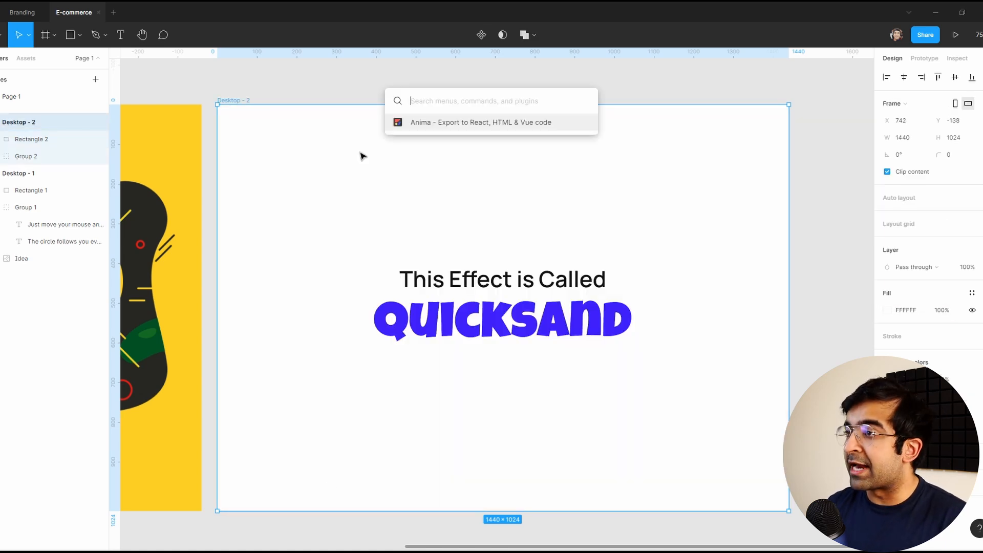
{"action": "left_click", "coordinate": [423, 125]}
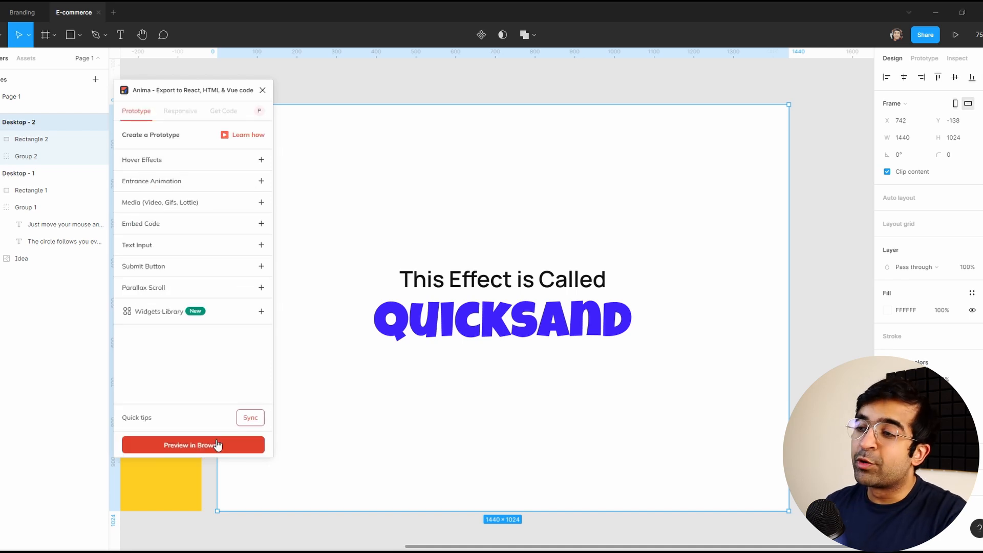
{"action": "left_click", "coordinate": [218, 445]}
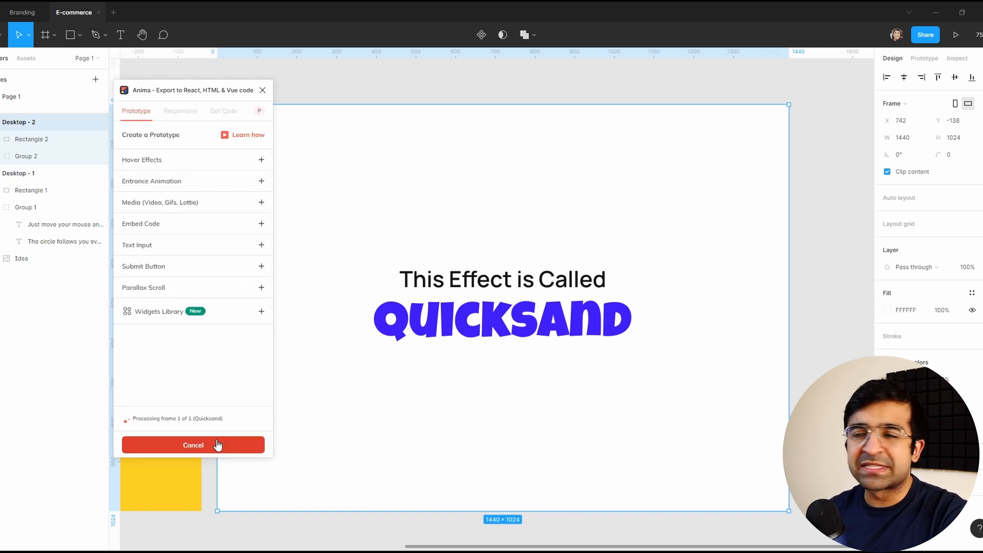